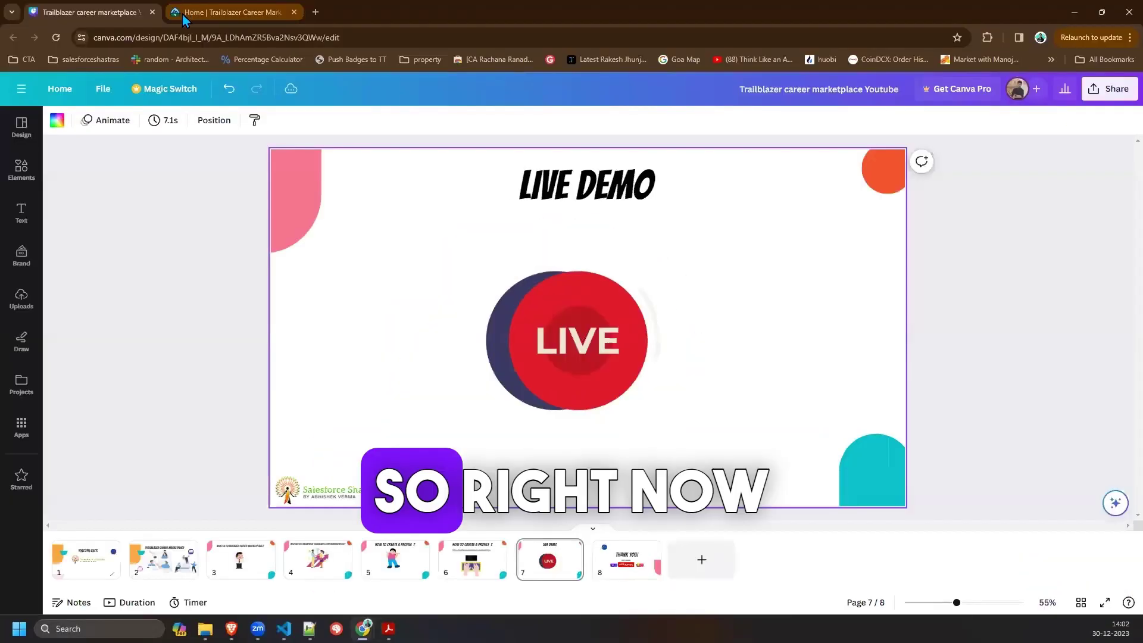
Step: Switch to the 'Home | Trailblazer Career Marketplace' tab with its job search and recommended modules
click(182, 13)
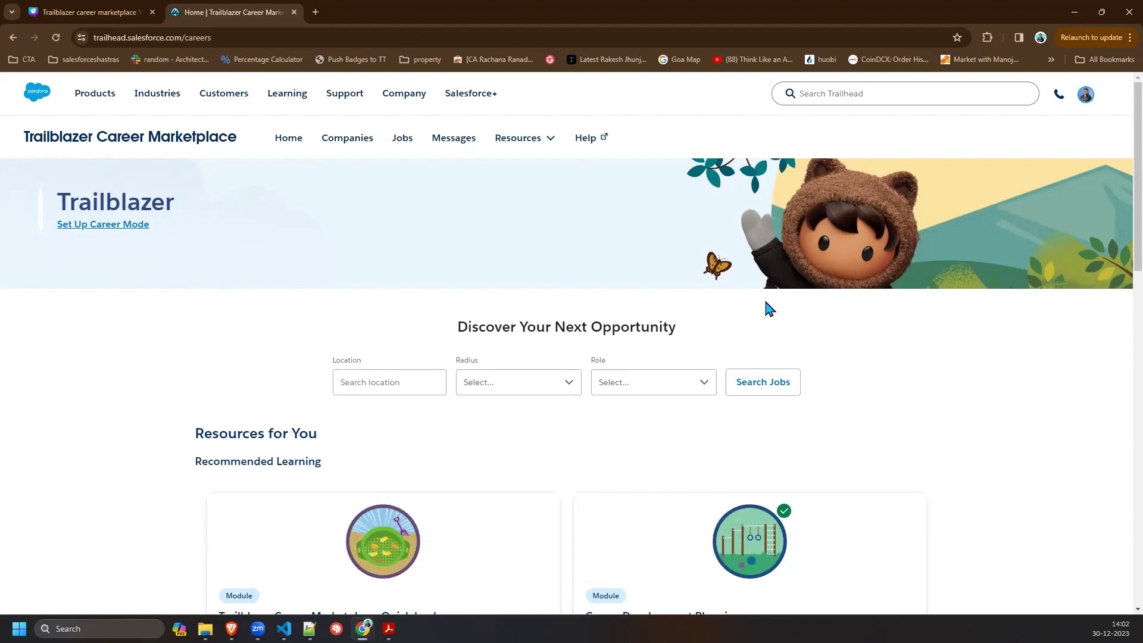
mouse_move(1059, 95)
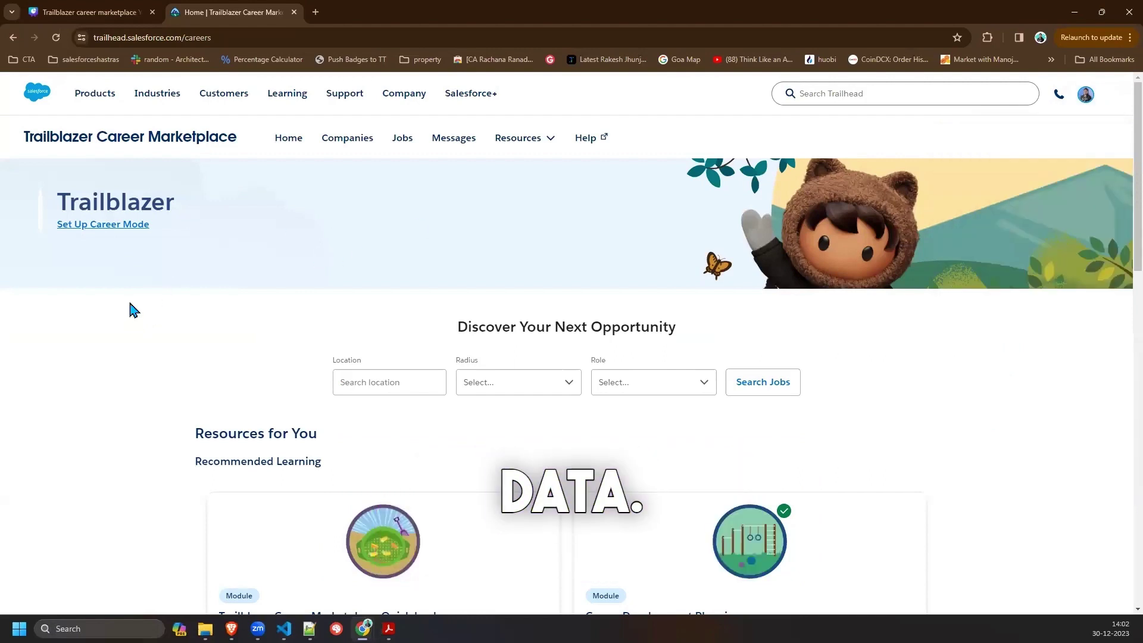
Step: Start Career Mode setup and review the Basic Information first-name field
click(107, 227)
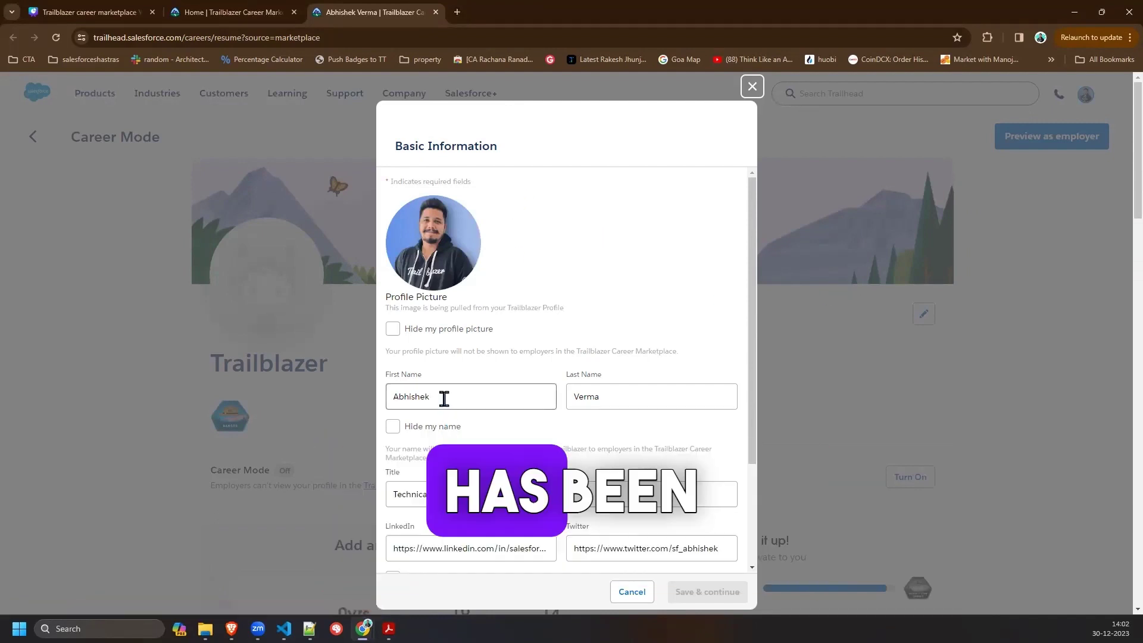
drag(400, 395, 492, 375)
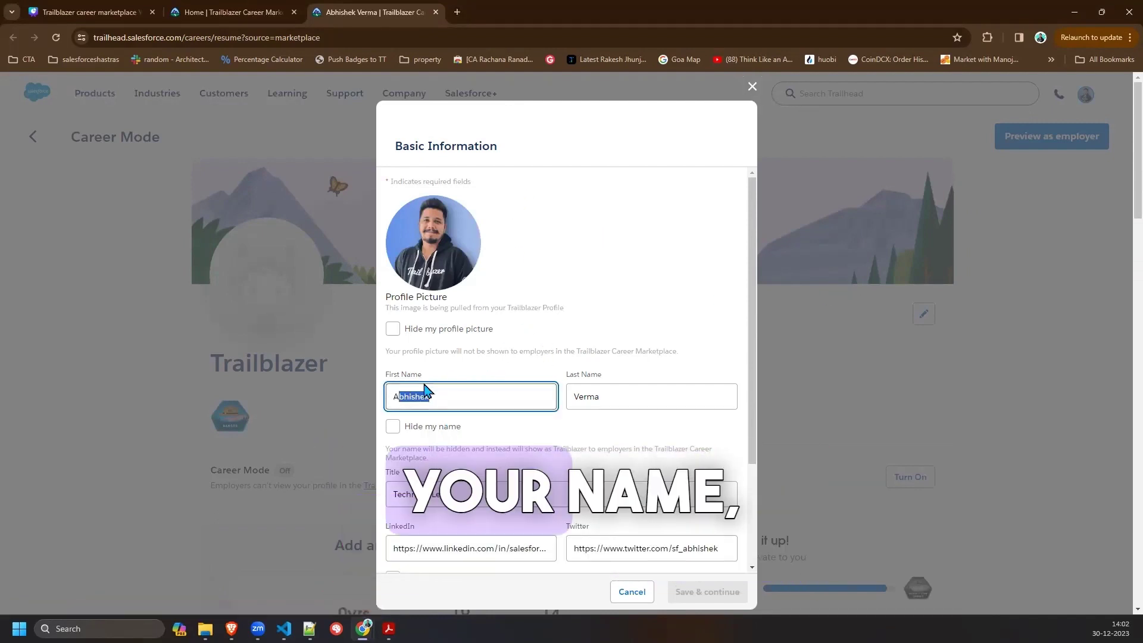
scroll(612, 327, down, 2)
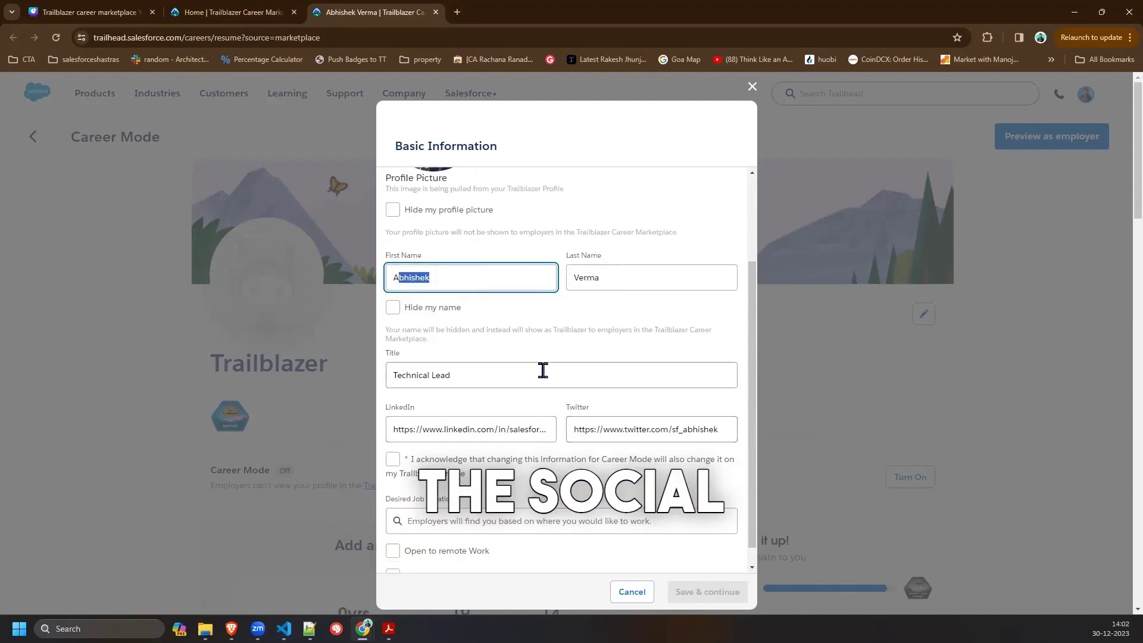
scroll(542, 370, up, 2)
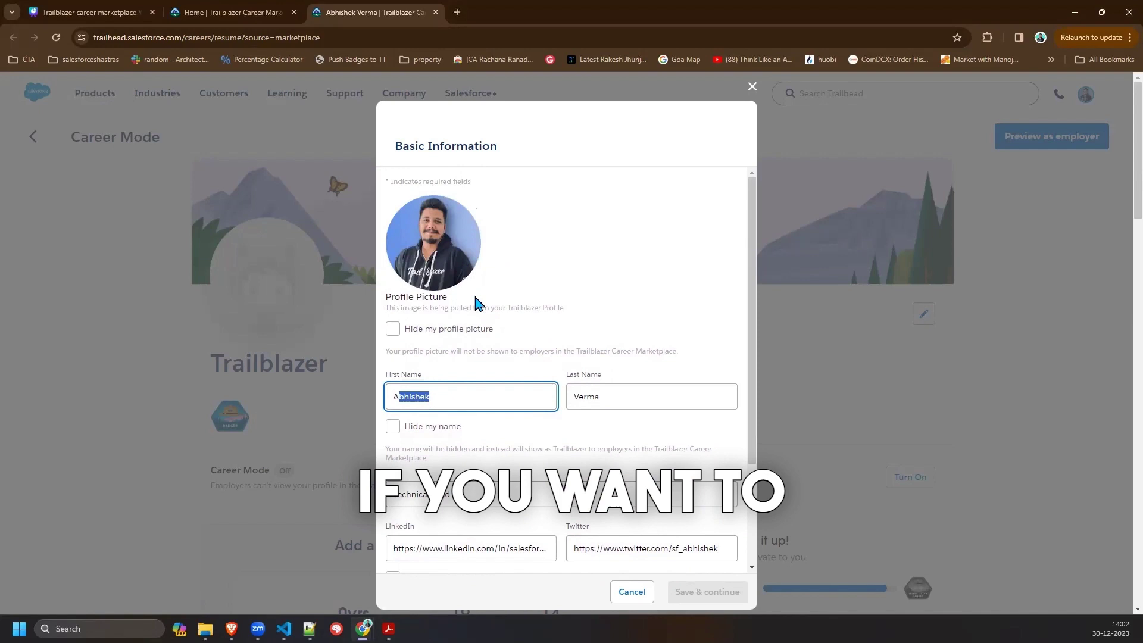
Step: Keep the profile picture and name visible to employers and tick the profile-change acknowledgement
click(393, 331)
click(392, 329)
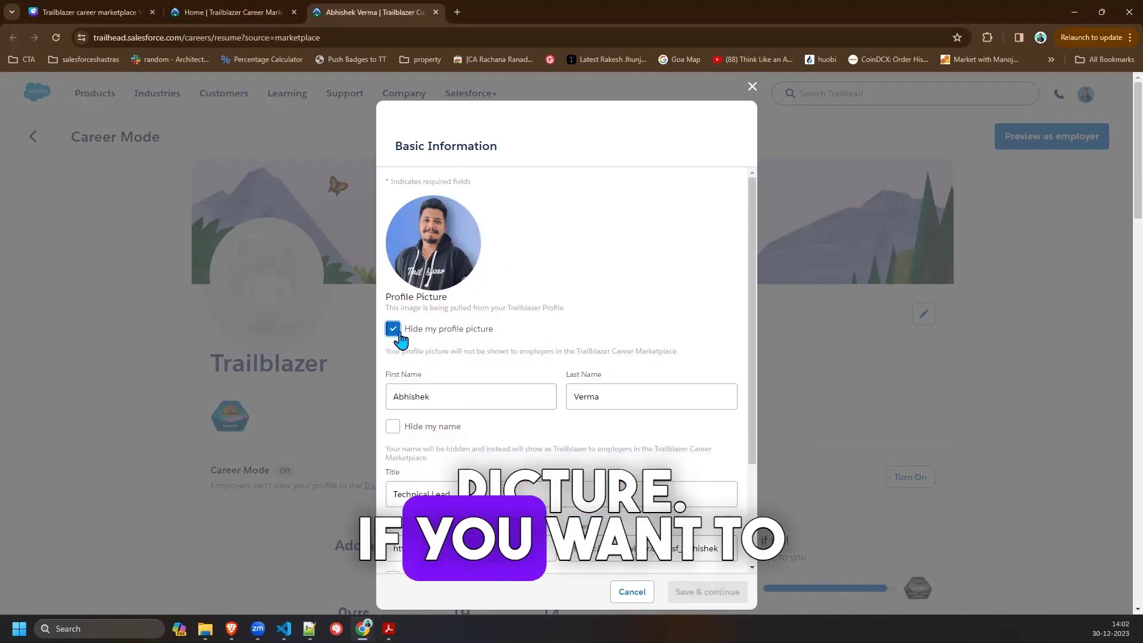
click(394, 331)
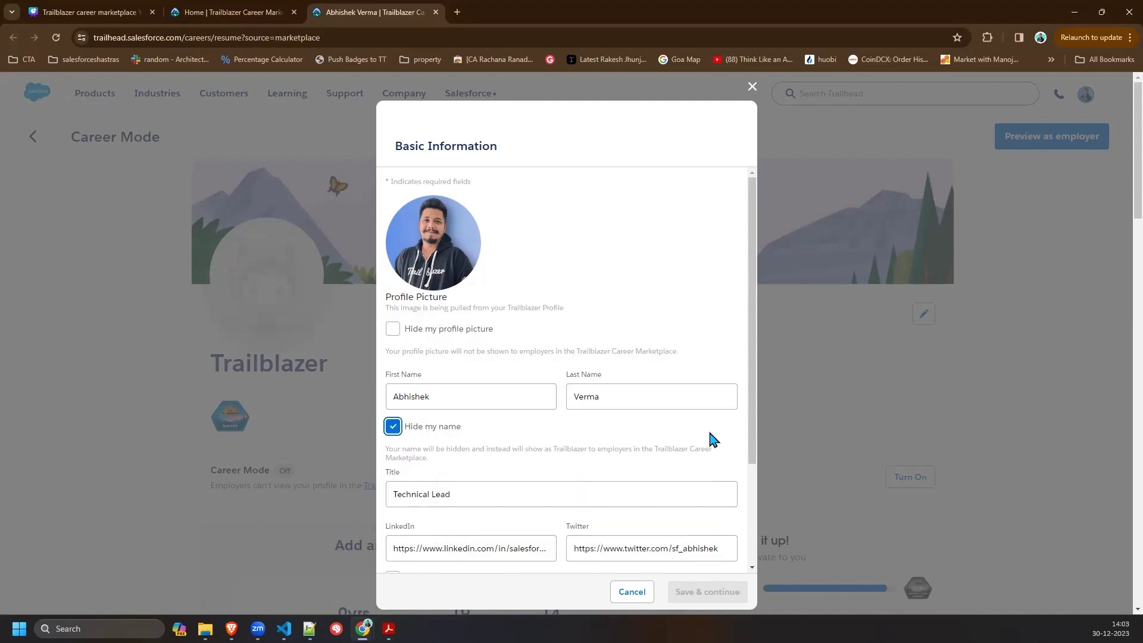
key(space)
scroll(508, 349, down, 2)
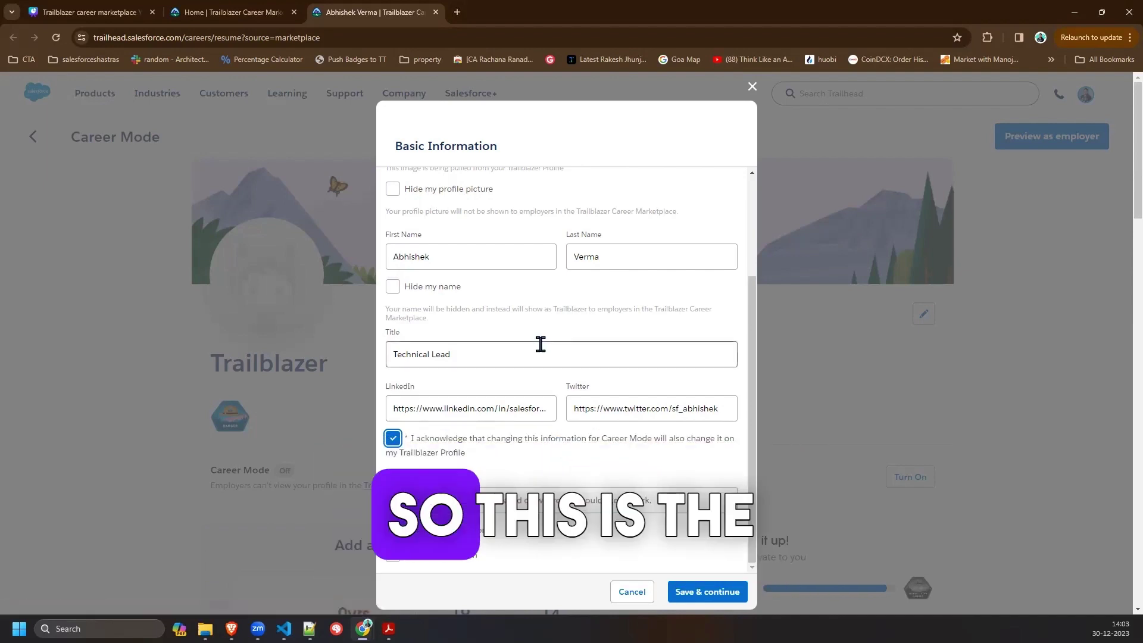
scroll(539, 343, up, 3)
scroll(539, 343, down, 3)
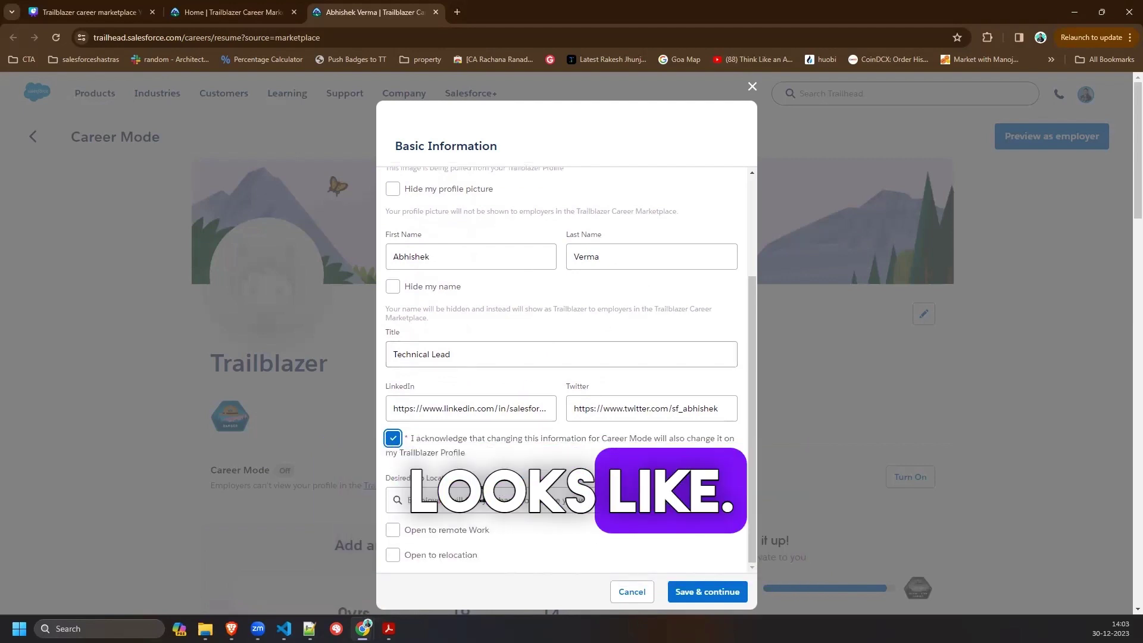
Step: Add Mumbai, Maharashtra, IND and San Francisco, CA, USA as desired job locations
click(474, 499)
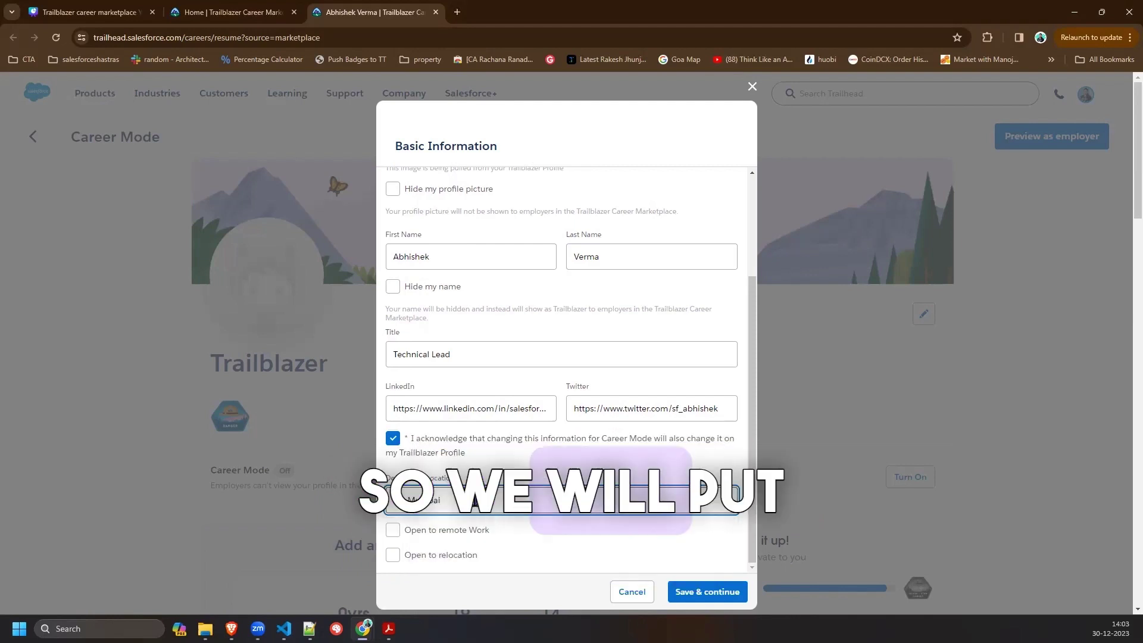
text(Mumbai)
click(472, 538)
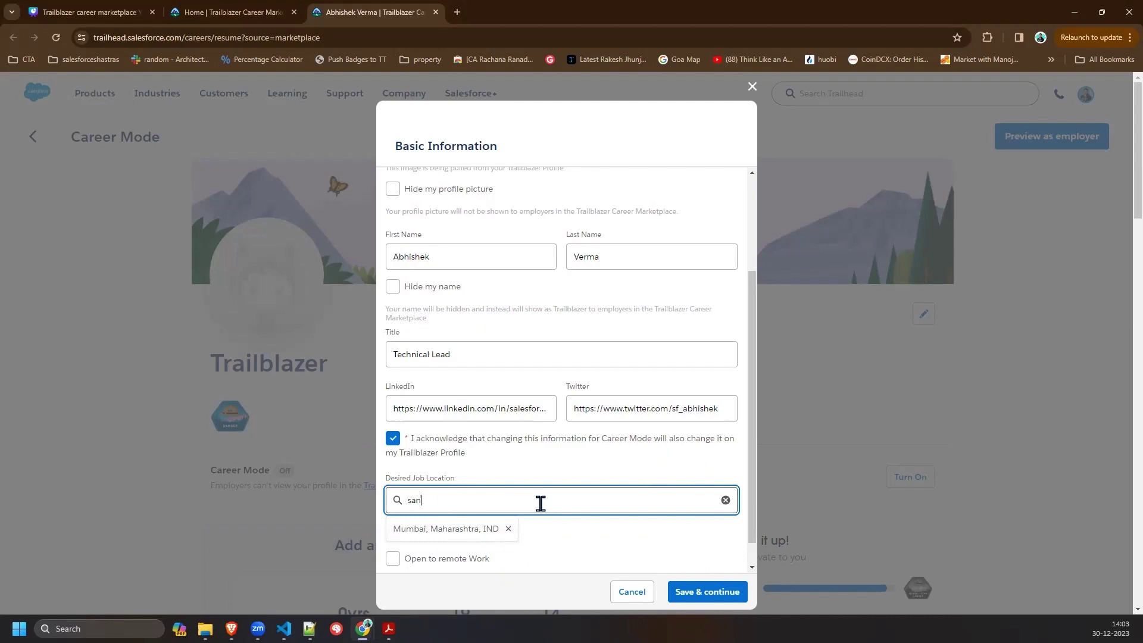
text(san fr)
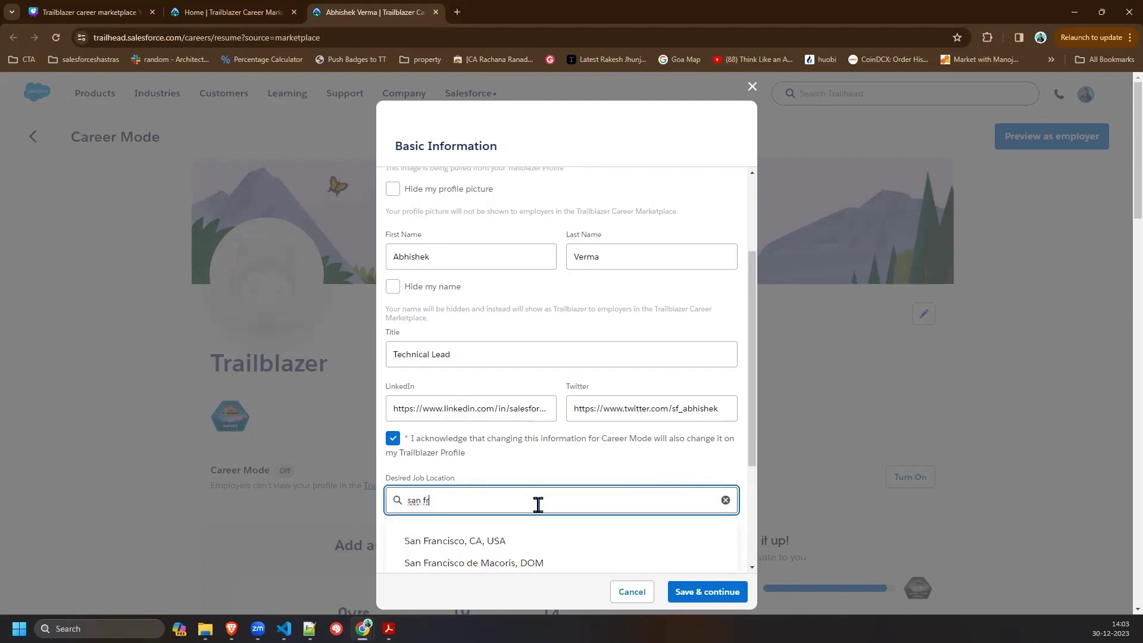
click(537, 540)
Step: Mark the profile open to remote work and relocation, then save and continue
scroll(615, 416, down, 1)
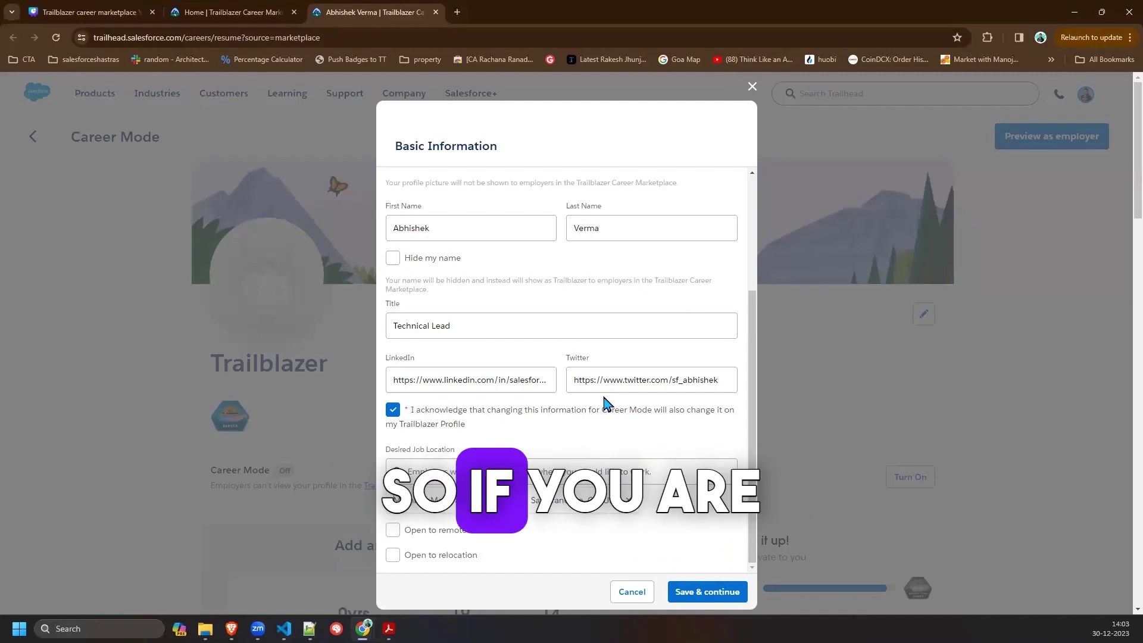
click(397, 532)
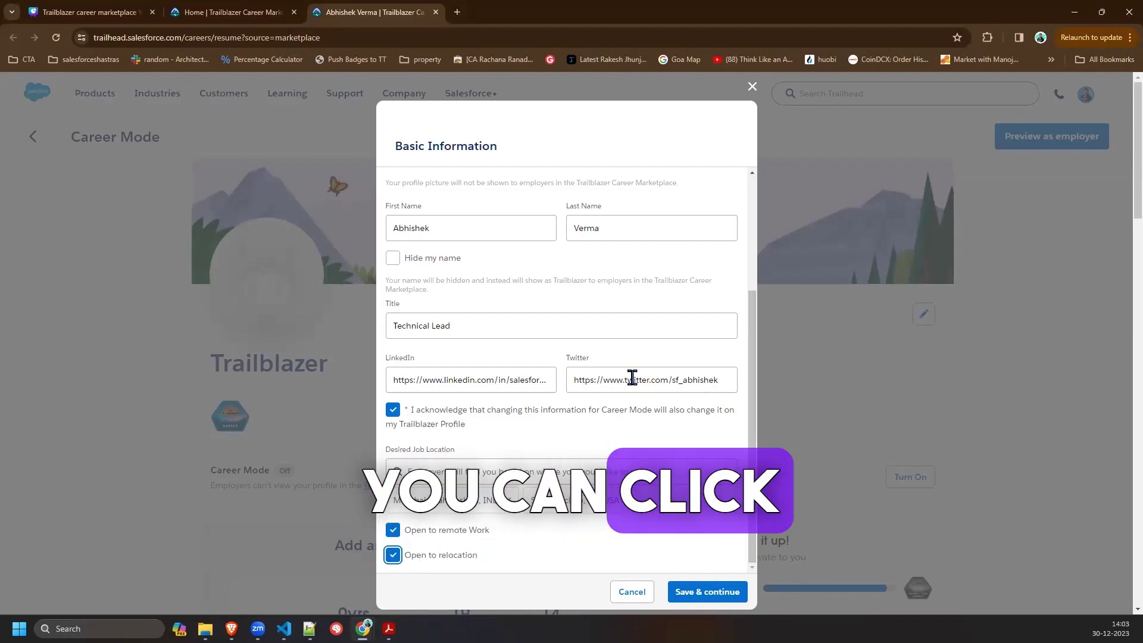
key(Tab)
key(space)
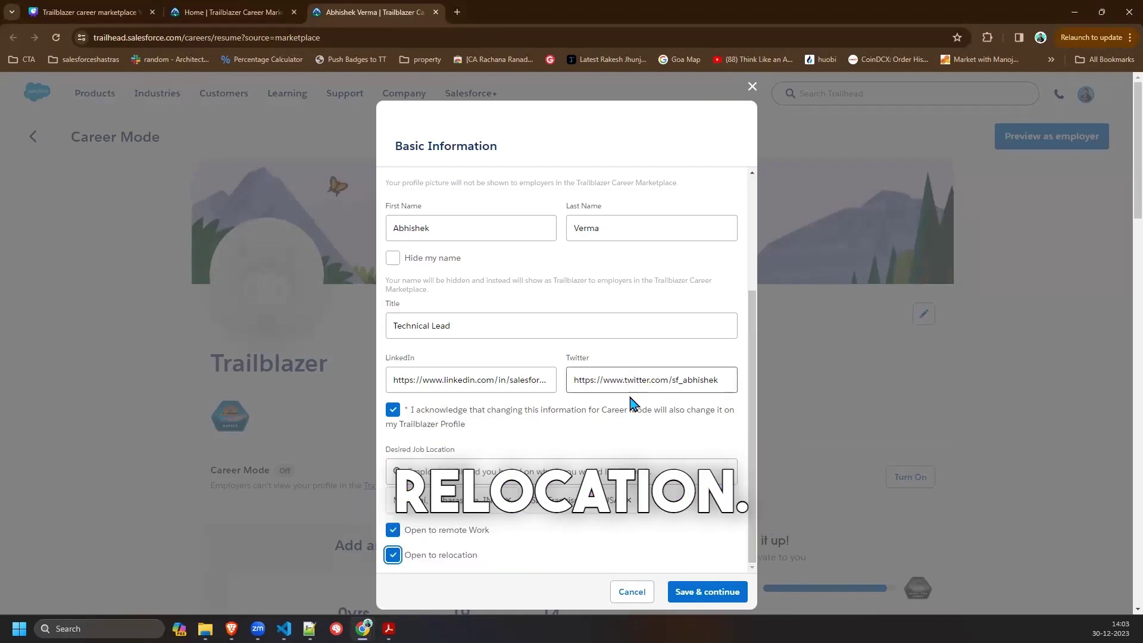
click(699, 598)
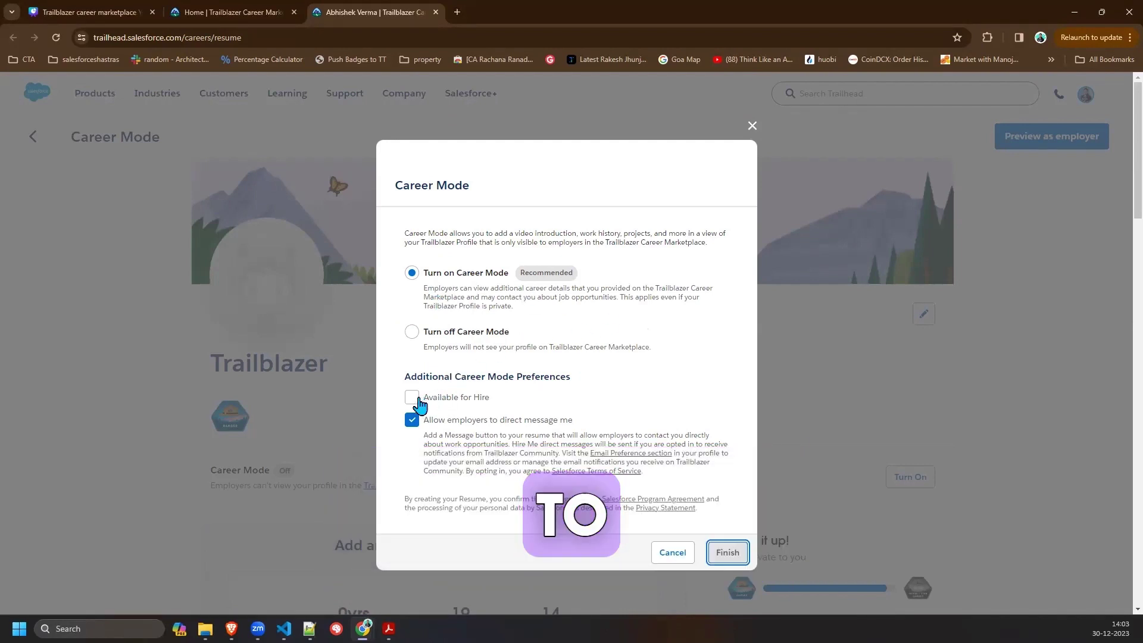
Step: Select Turn on Career Mode, mark the profile Available for Hire, and finish setup
click(413, 331)
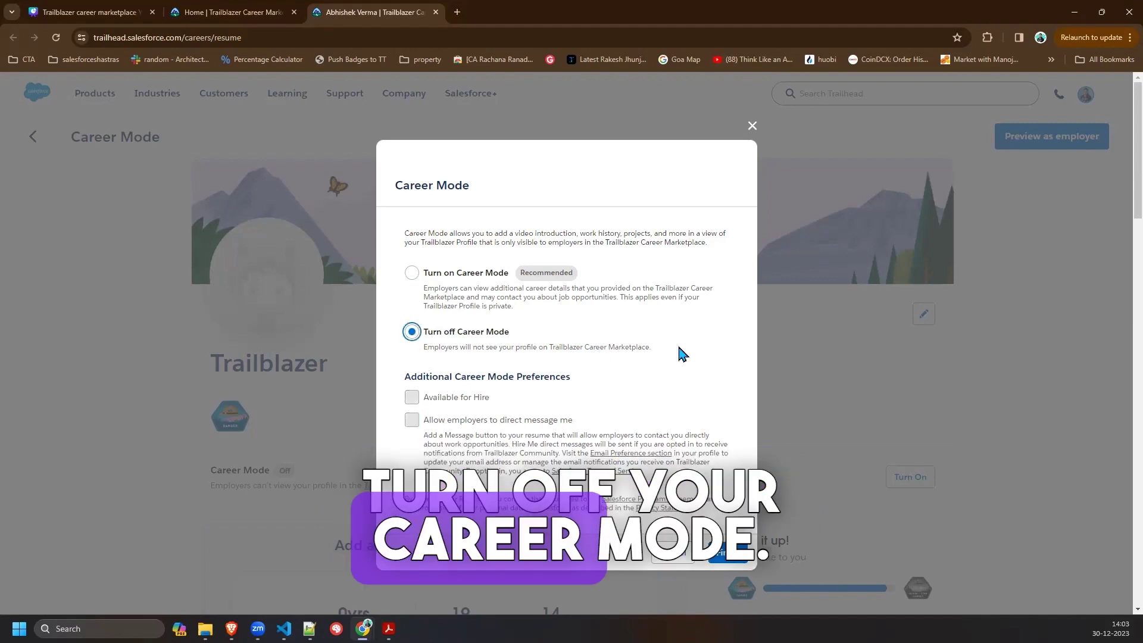
click(412, 274)
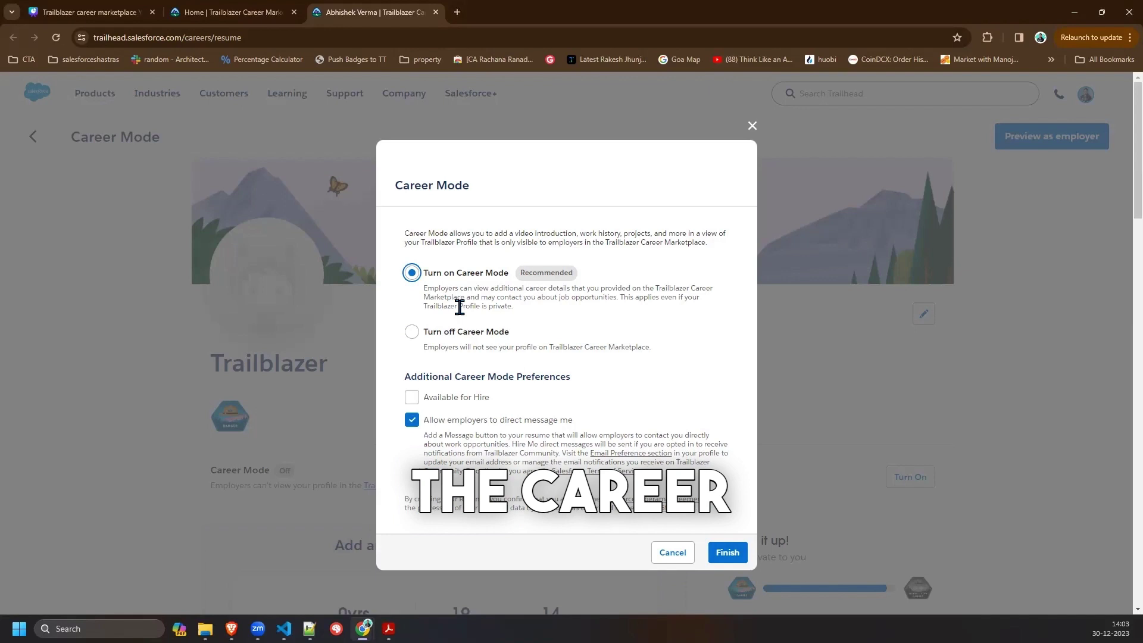
click(427, 398)
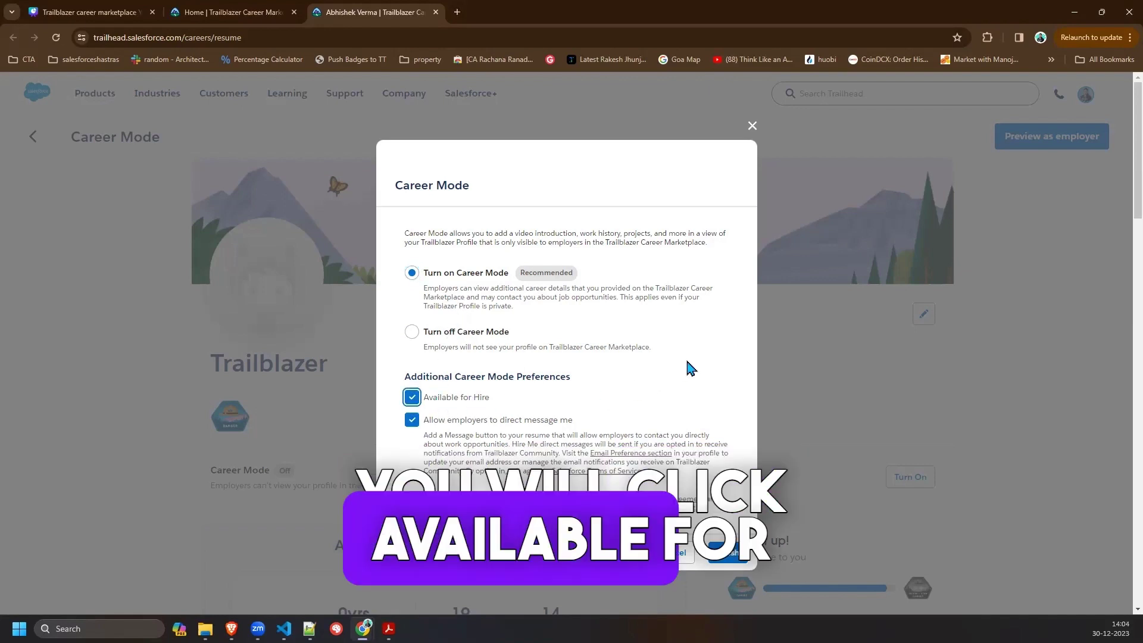
click(727, 551)
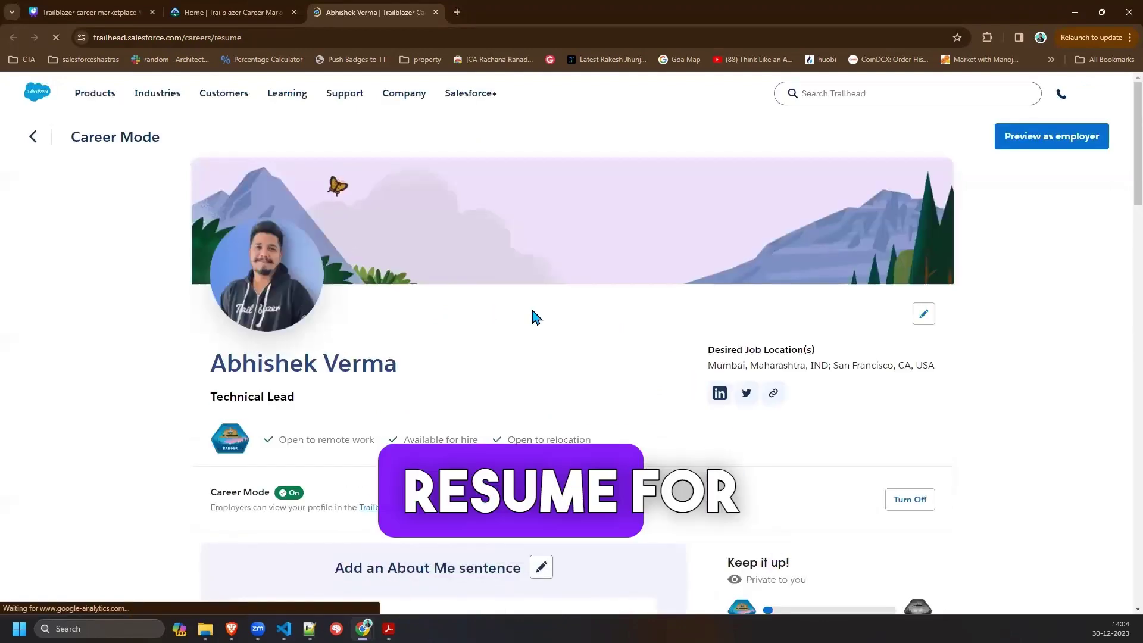
Step: Open the profile's linked personal website, close it, and return to the Career resume page
scroll(531, 316, down, 2)
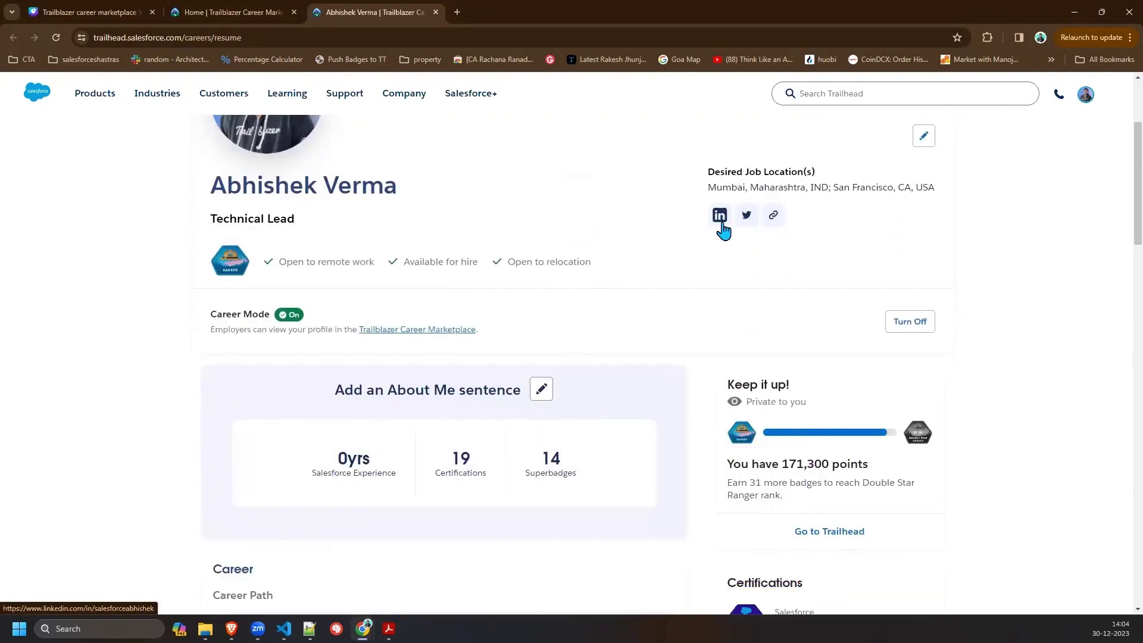
click(772, 215)
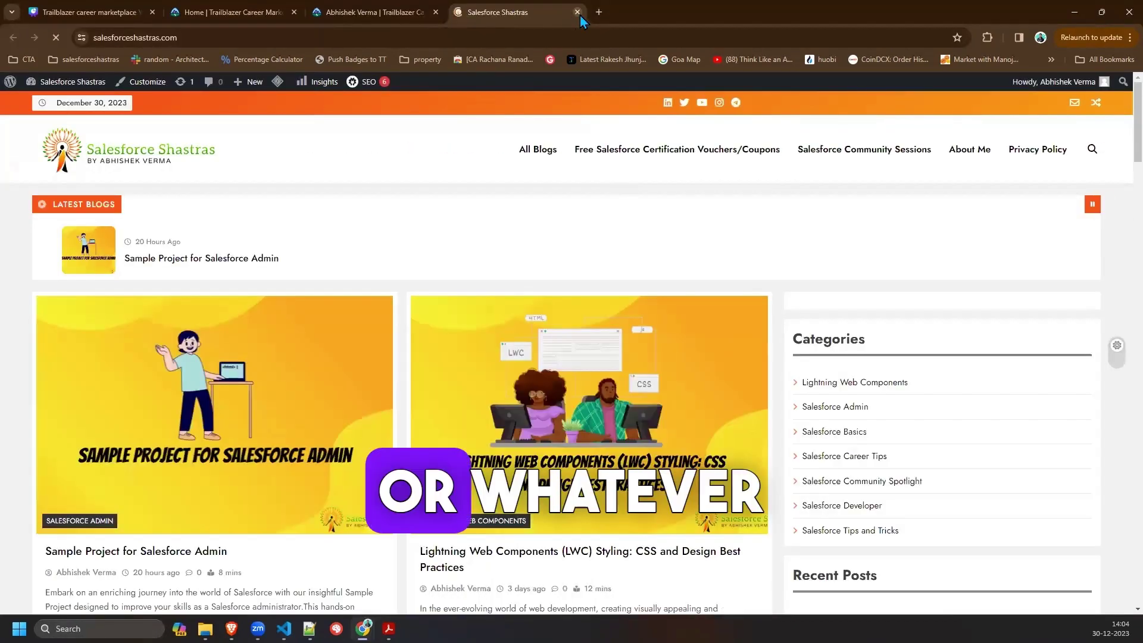
click(577, 12)
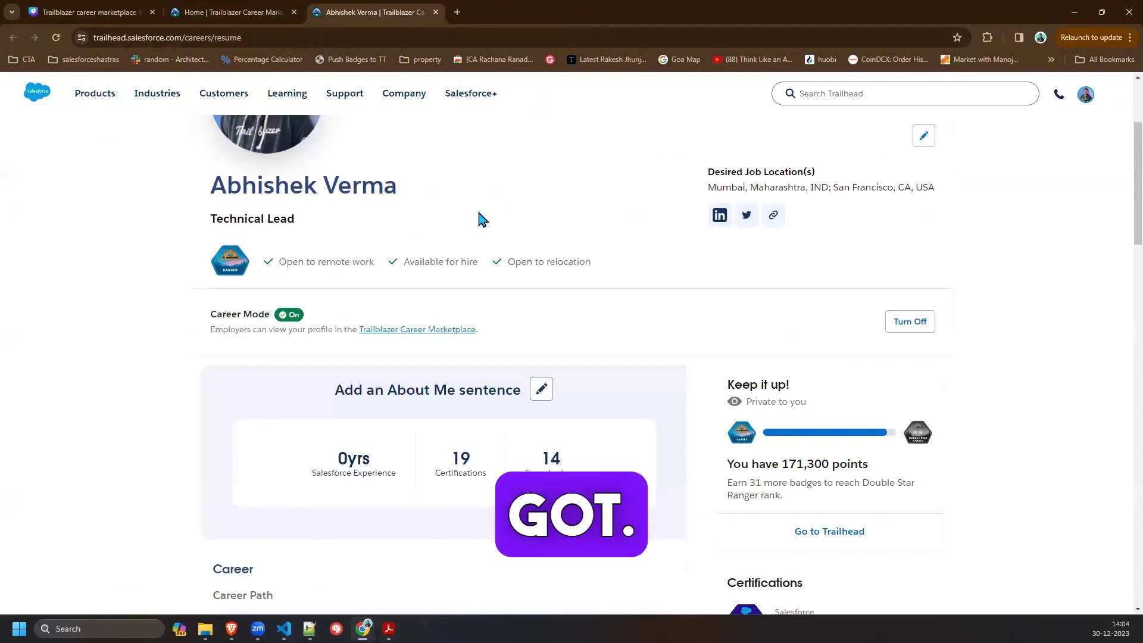
double_click(212, 314)
scroll(467, 241, down, 3)
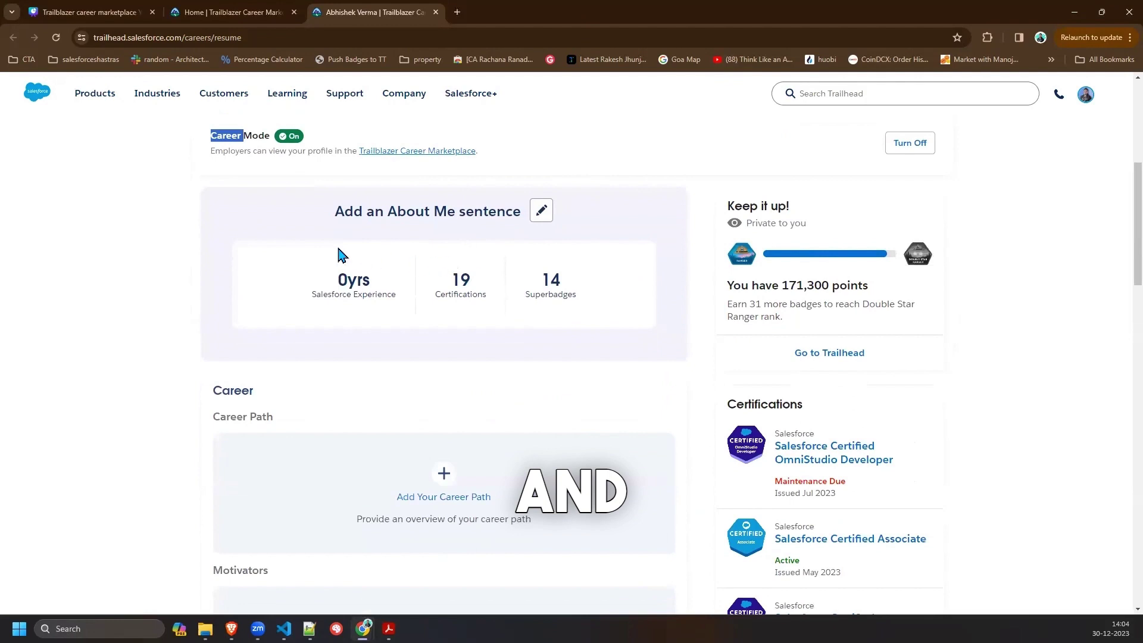
Step: Set Years of Salesforce experience to 8 in the About Me card and save
mouse_move(386, 221)
mouse_down()
mouse_move(518, 219)
mouse_move(512, 238)
mouse_up()
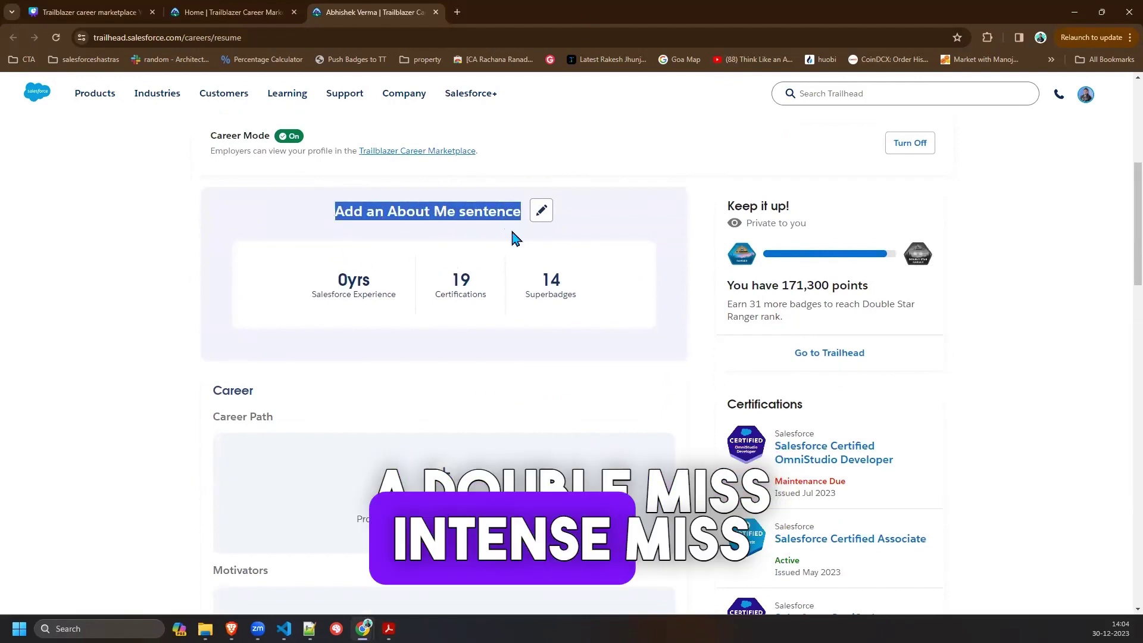
click(542, 211)
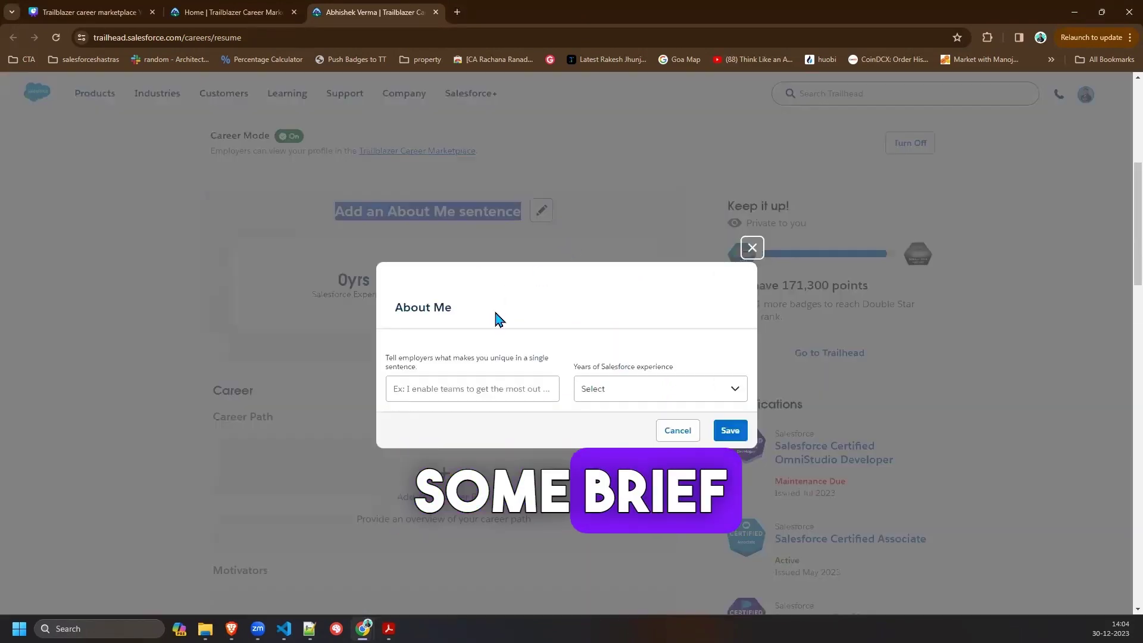
click(441, 395)
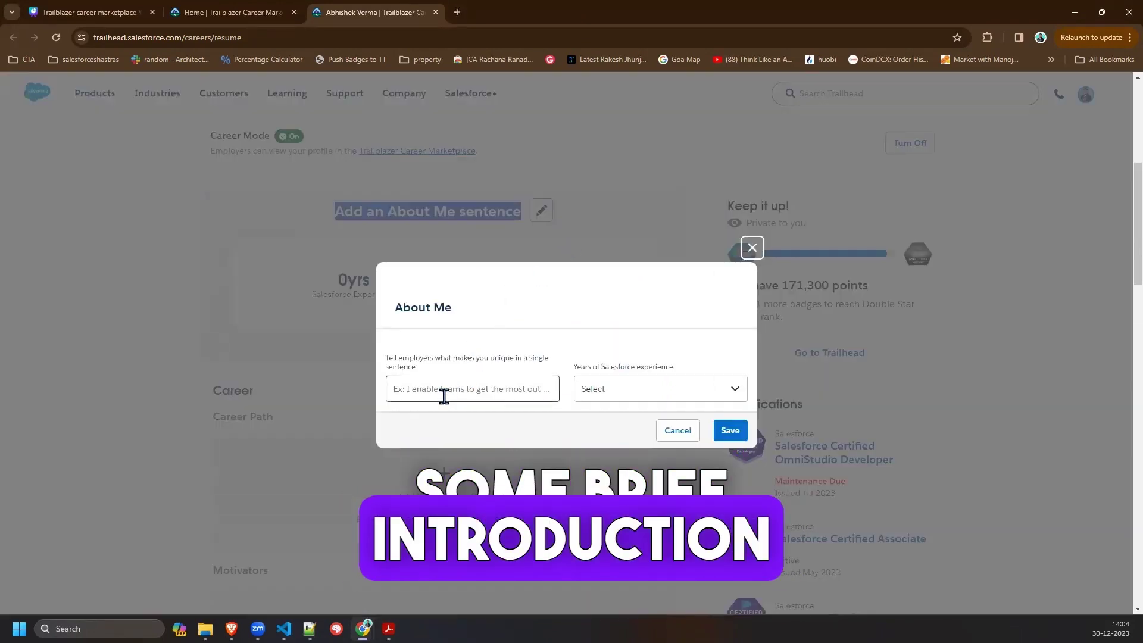
click(591, 391)
click(616, 327)
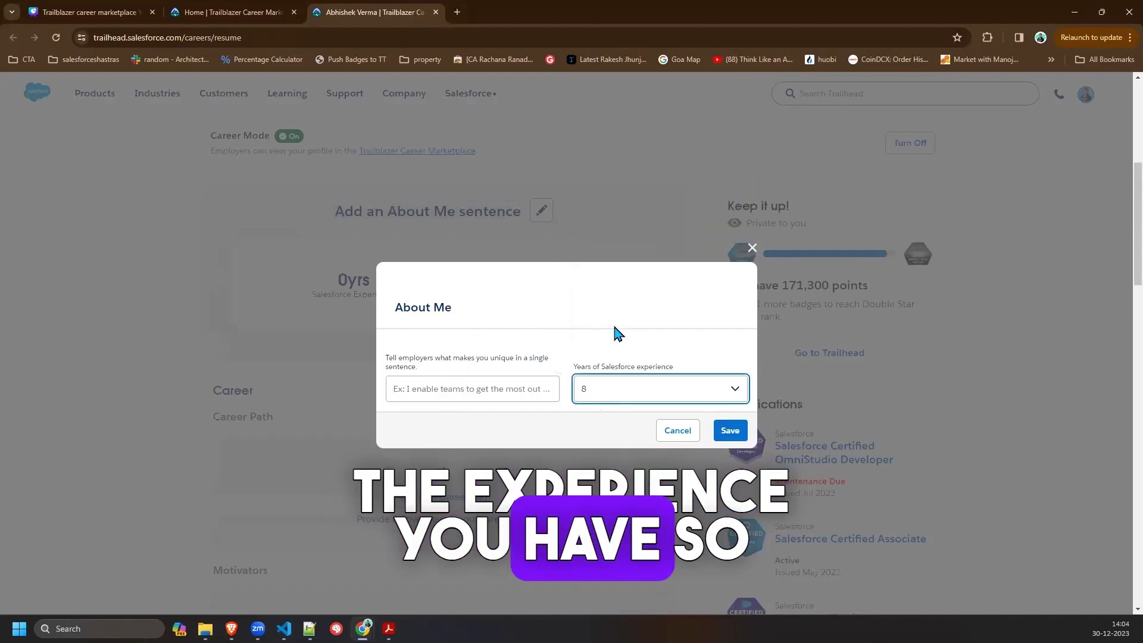
click(729, 431)
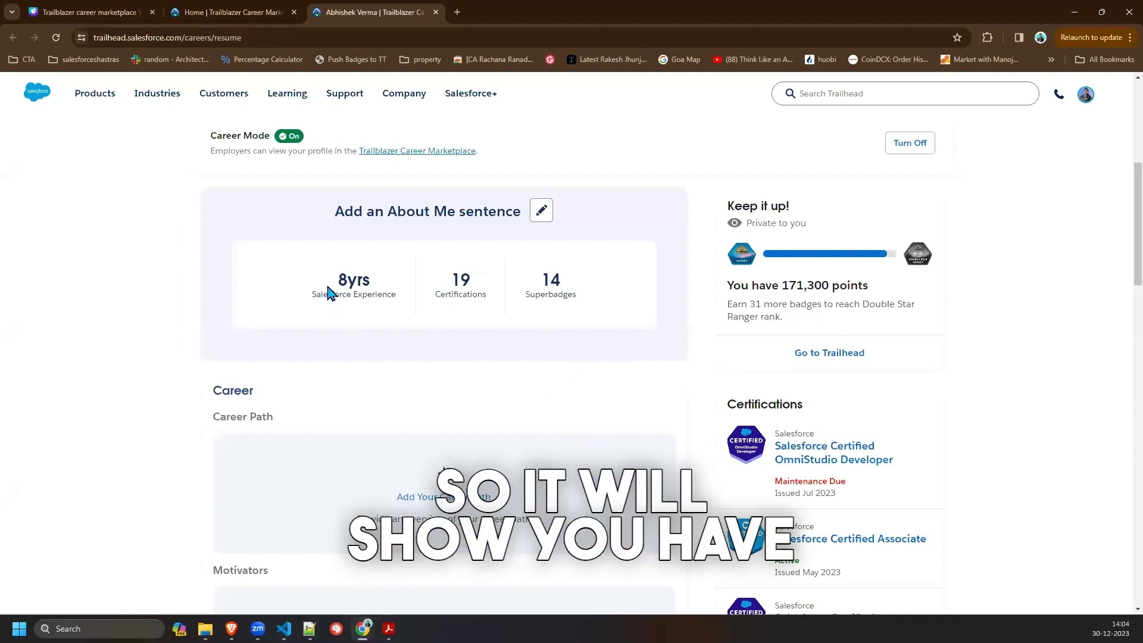
drag(327, 281, 601, 288)
Step: Open and cancel the Career Path and Motivators forms, then open the Introduction Video form
scroll(533, 356, down, 1)
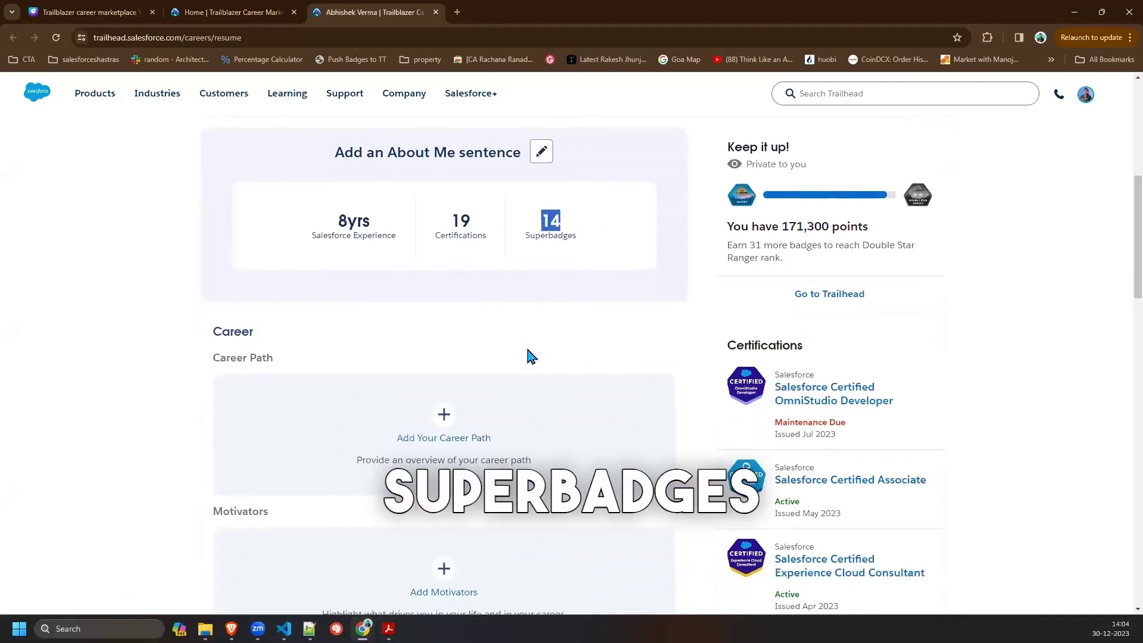
click(436, 435)
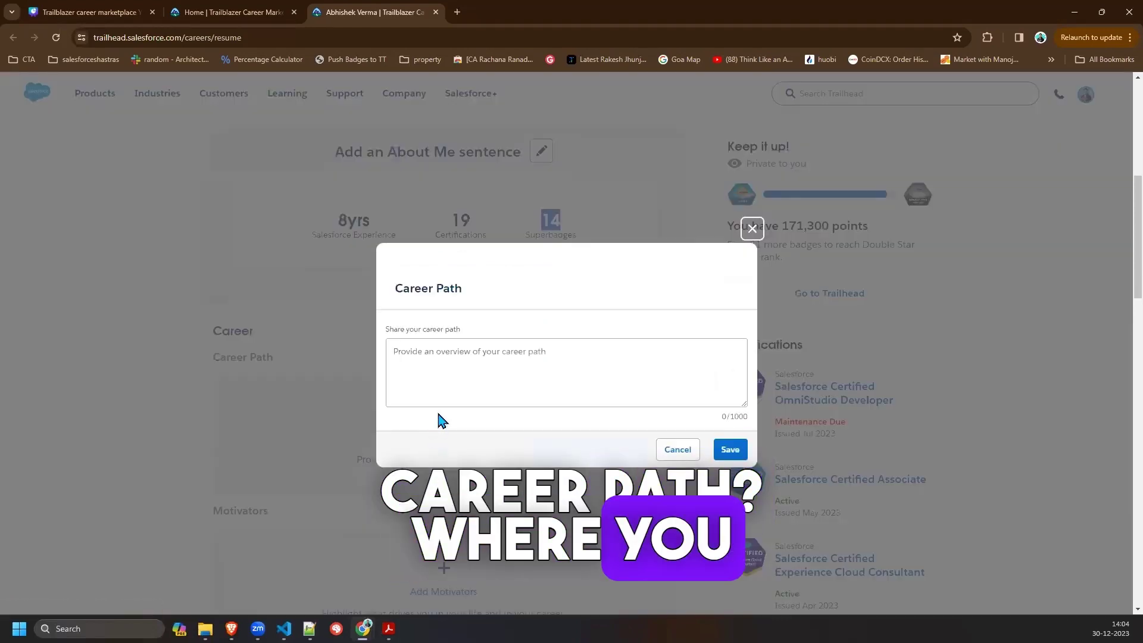
click(673, 456)
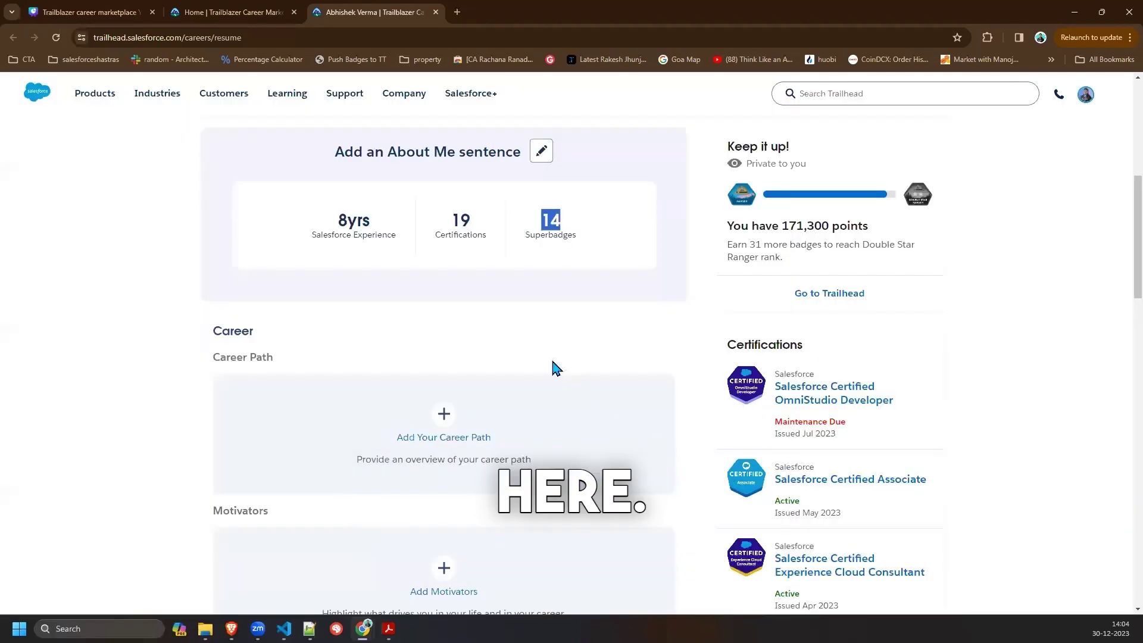
scroll(547, 363, down, 2)
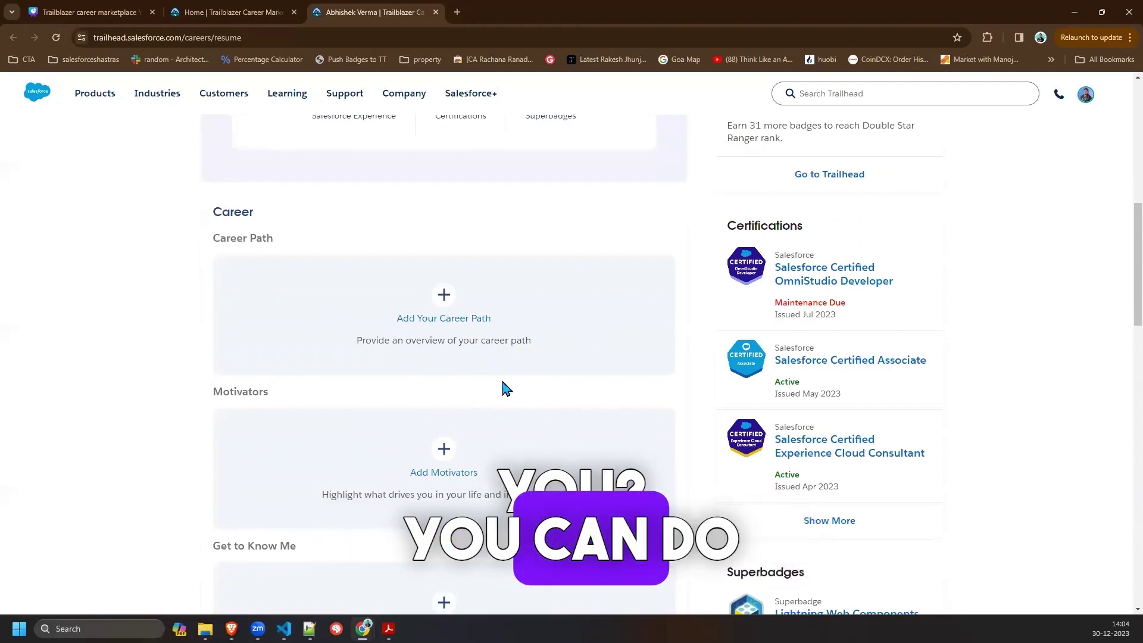
scroll(488, 381, down, 2)
click(443, 331)
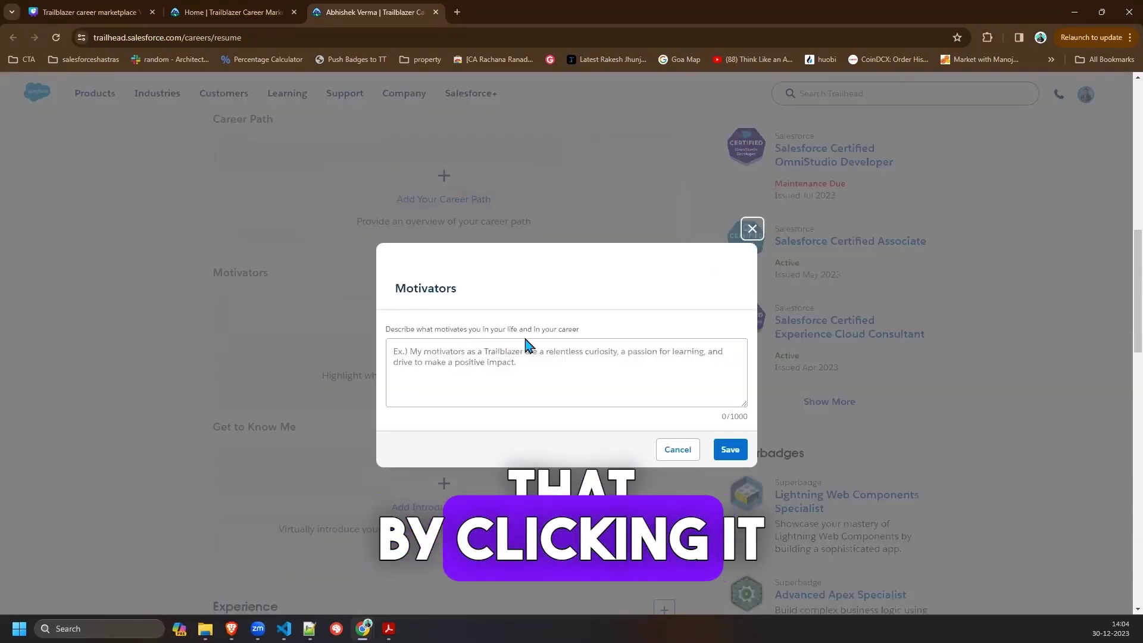
click(677, 449)
scroll(549, 327, down, 2)
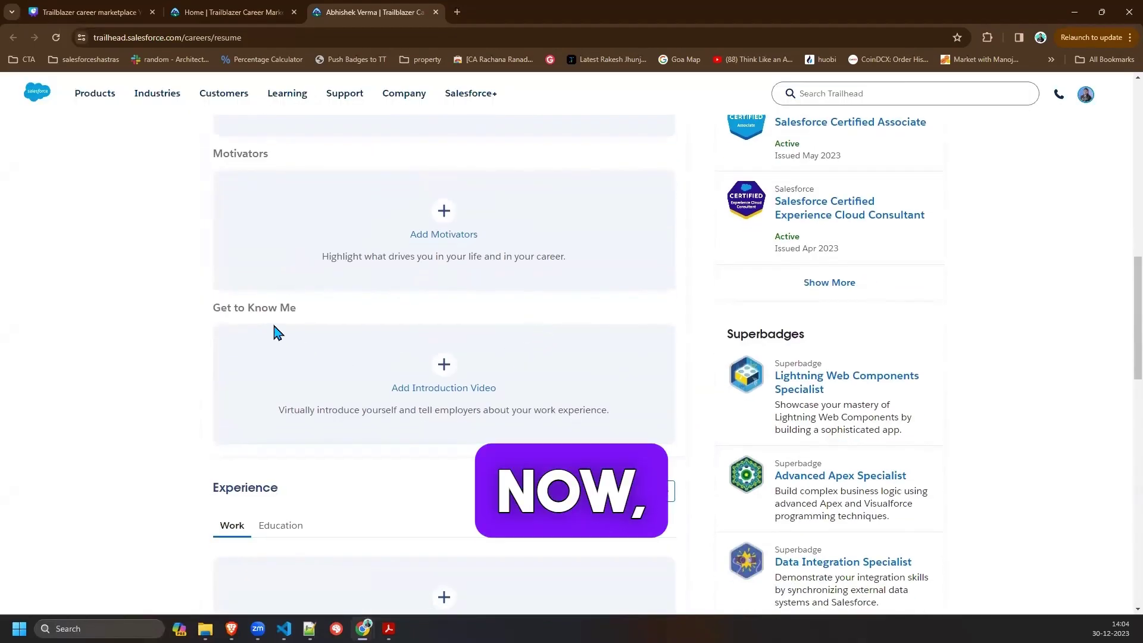
click(443, 374)
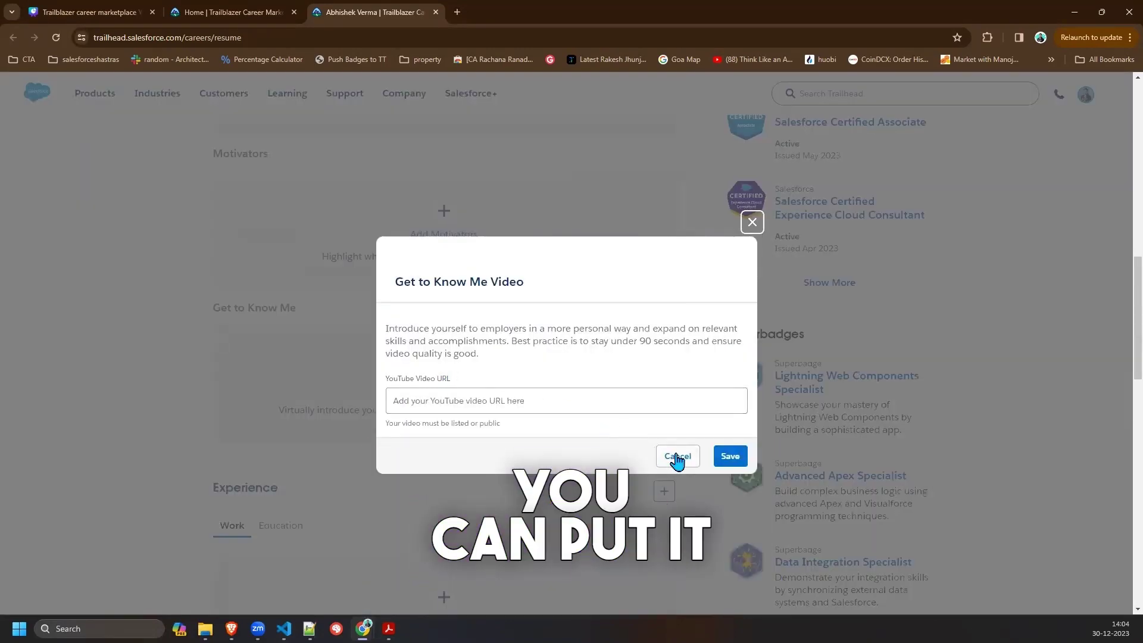
Step: Close the introduction video form without a link and switch the experience list to Education
click(678, 457)
scroll(528, 327, up, 2)
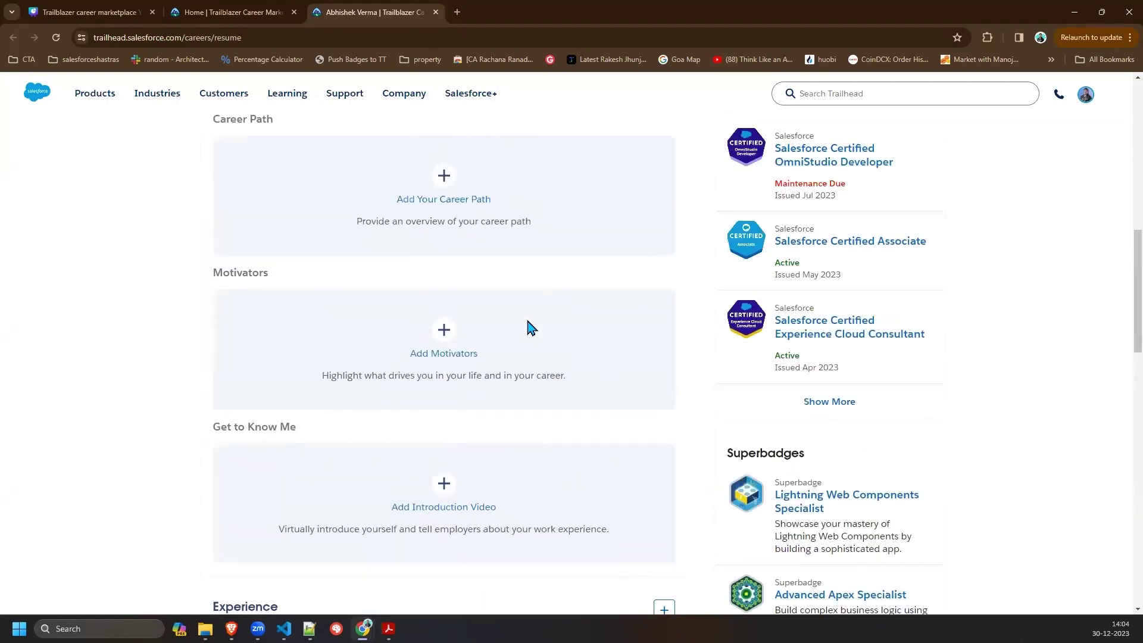
scroll(530, 314, down, 5)
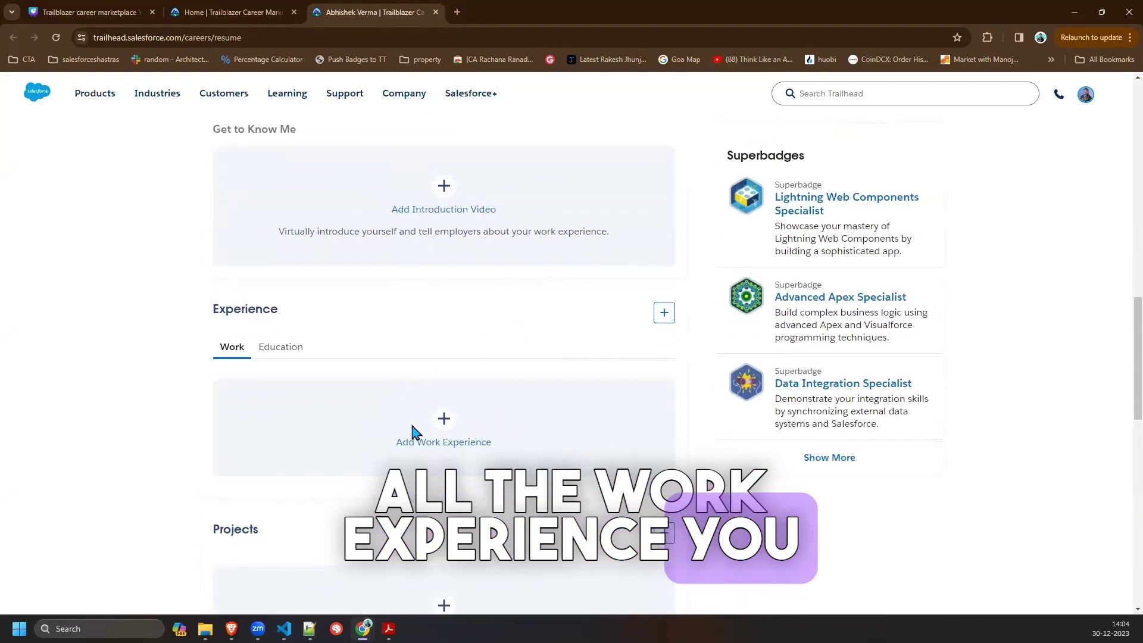
click(291, 351)
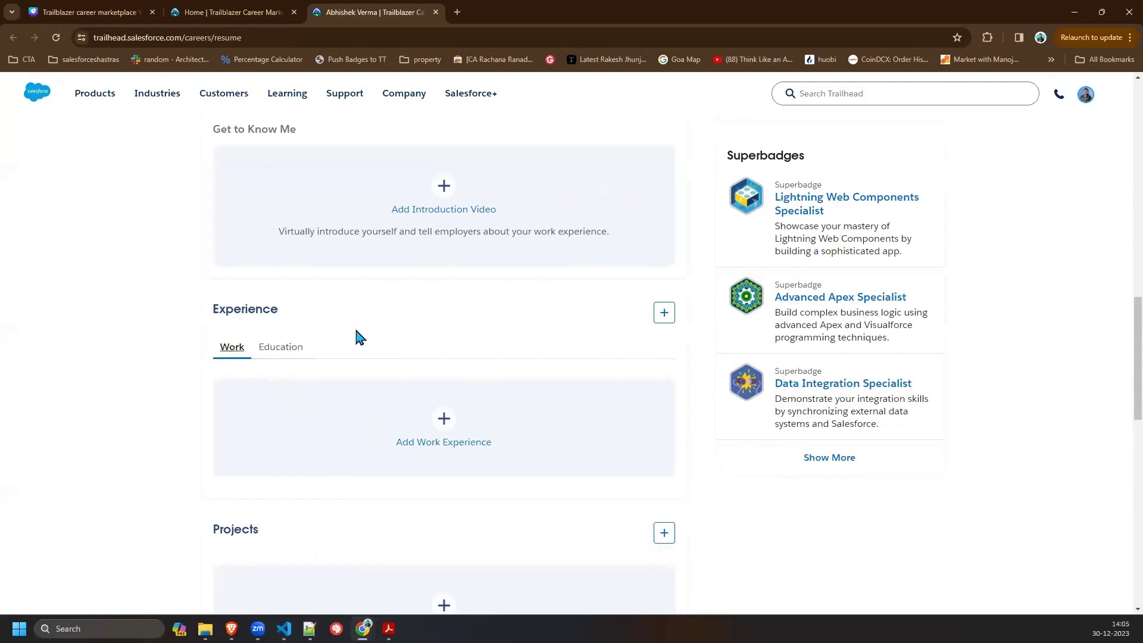
Step: Scroll through the resume page to confirm Career Mode remains on
scroll(359, 337, down, 3)
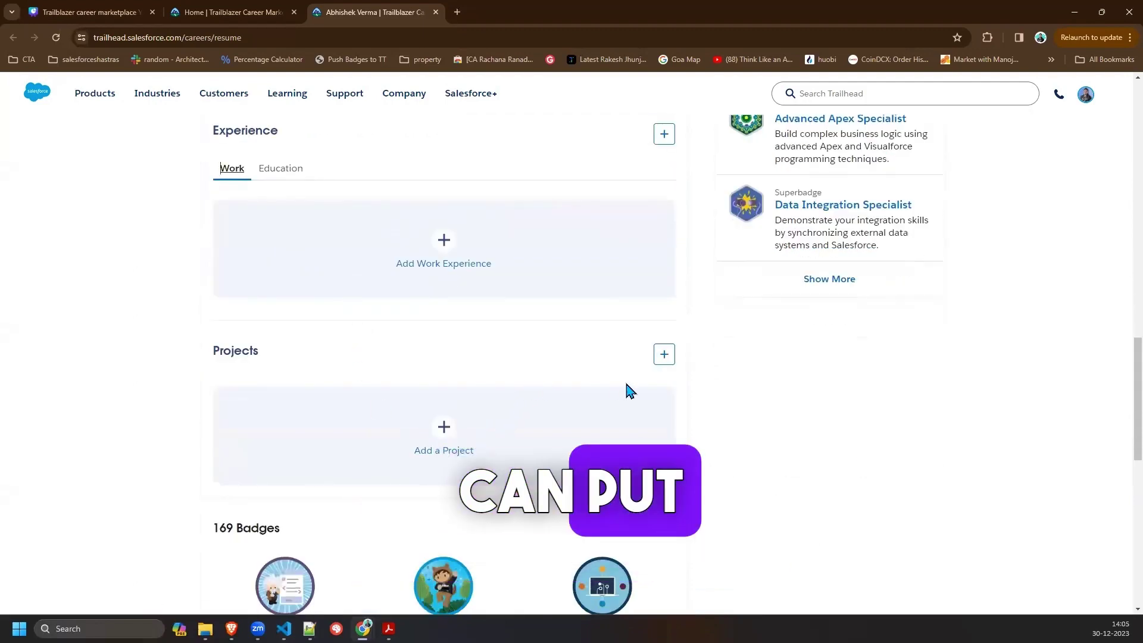
scroll(480, 393, up, 1)
scroll(488, 365, down, 2)
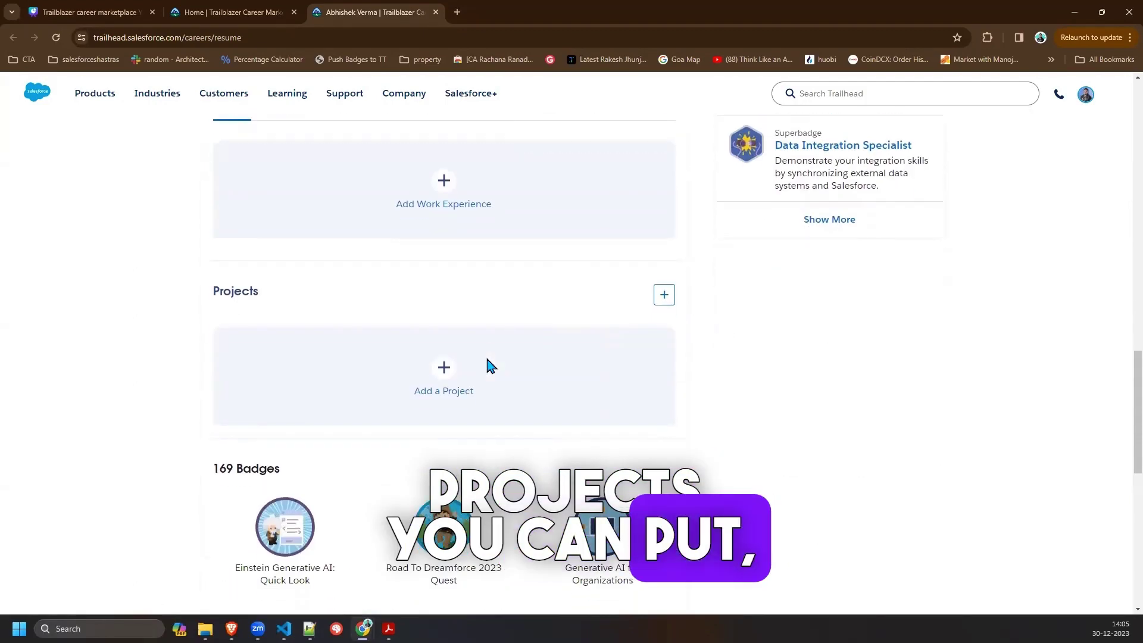
scroll(489, 365, up, 13)
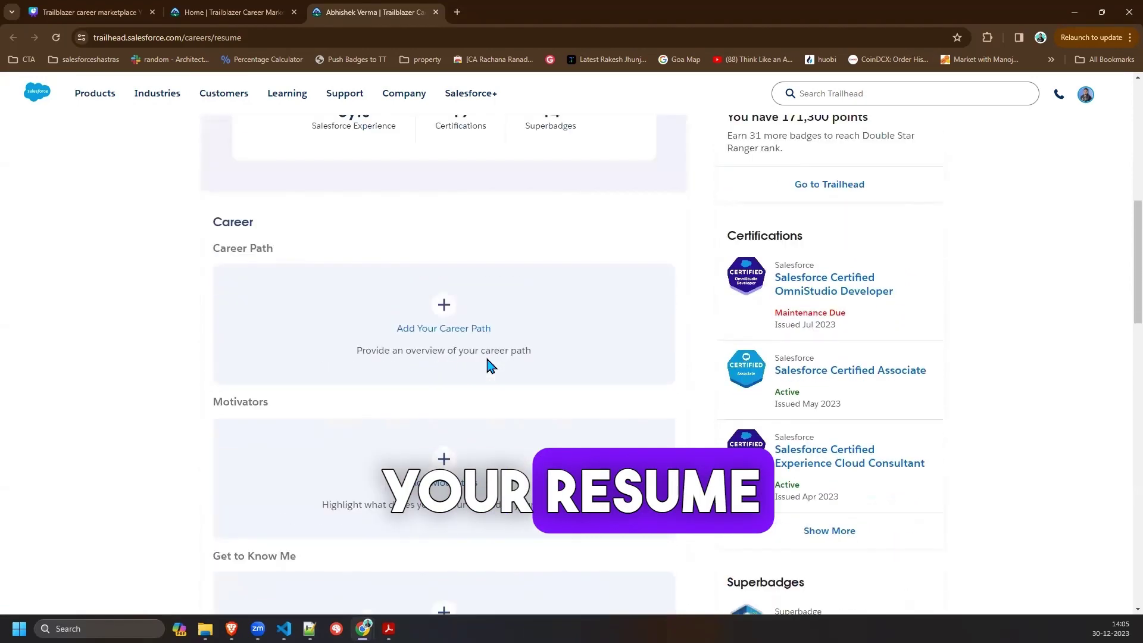
scroll(488, 365, down, 15)
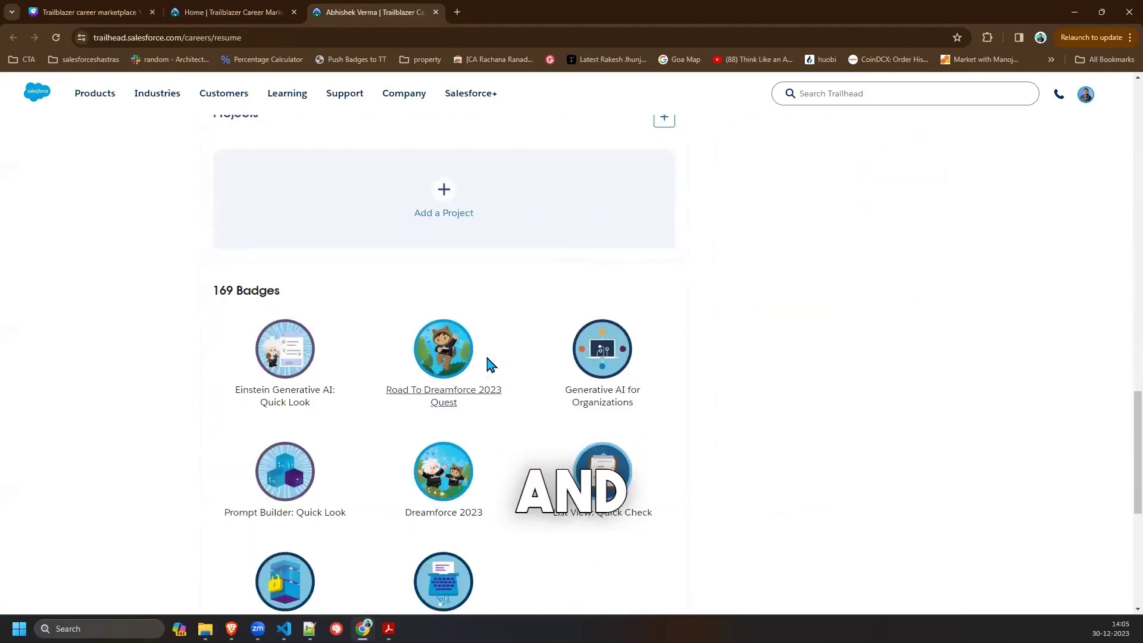
scroll(495, 357, up, 2)
scroll(494, 357, down, 6)
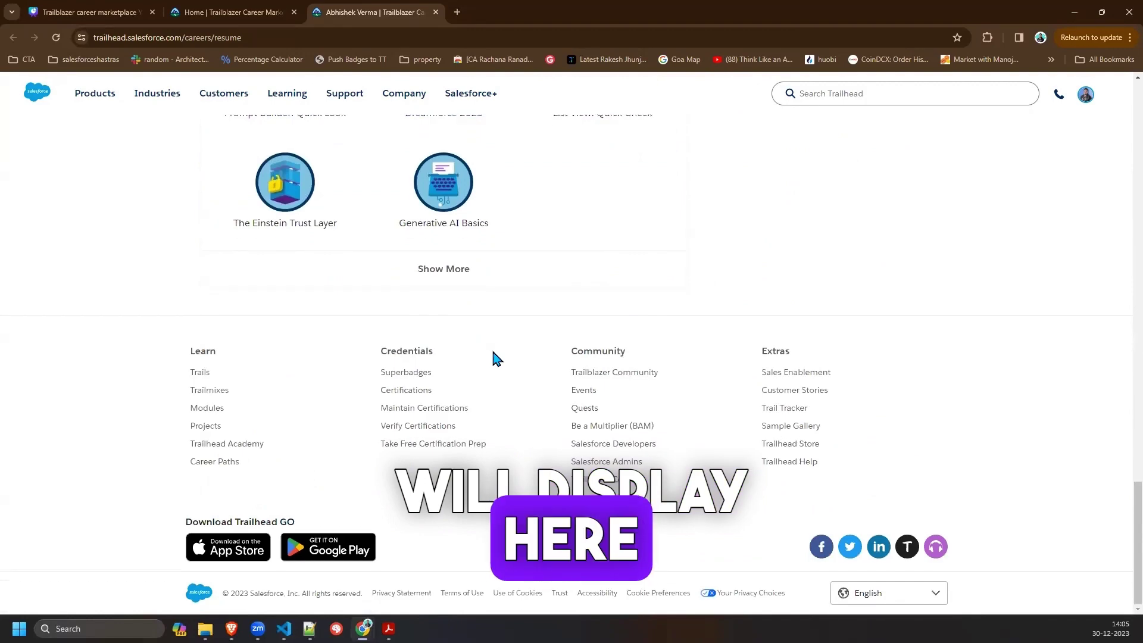
scroll(494, 357, up, 5)
scroll(493, 358, up, 13)
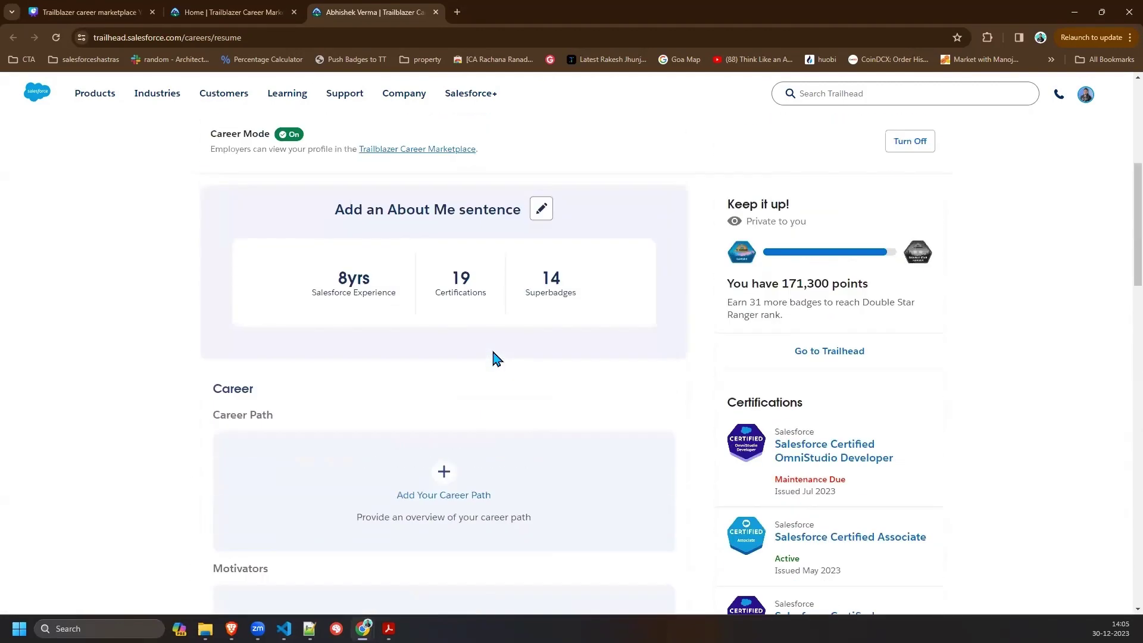
scroll(745, 342, down, 2)
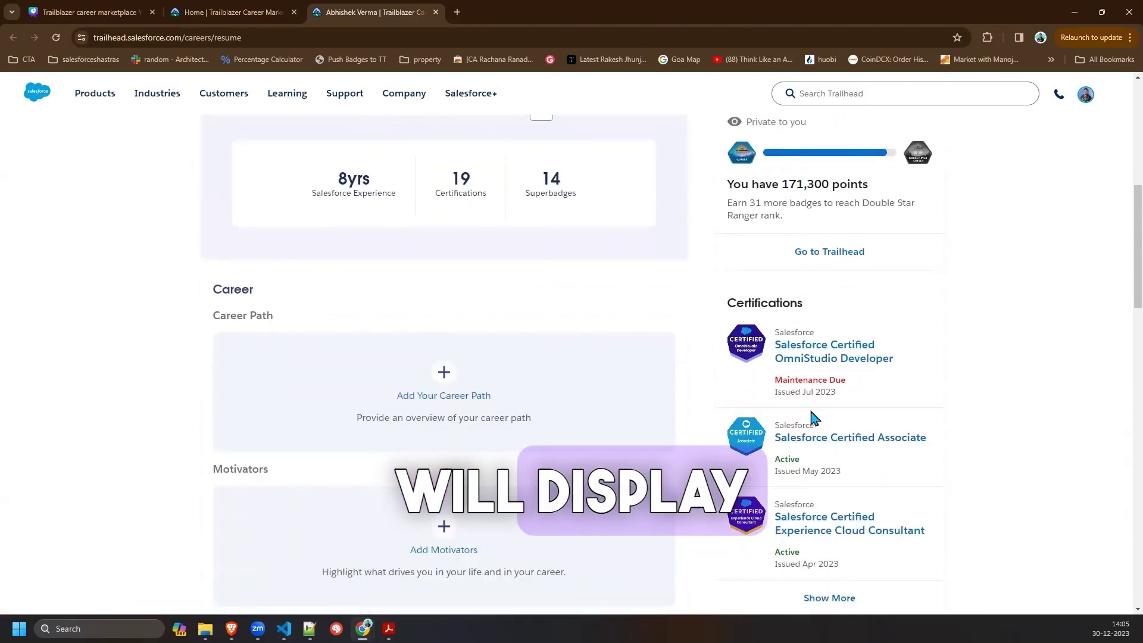
scroll(809, 417, down, 5)
scroll(824, 411, down, 7)
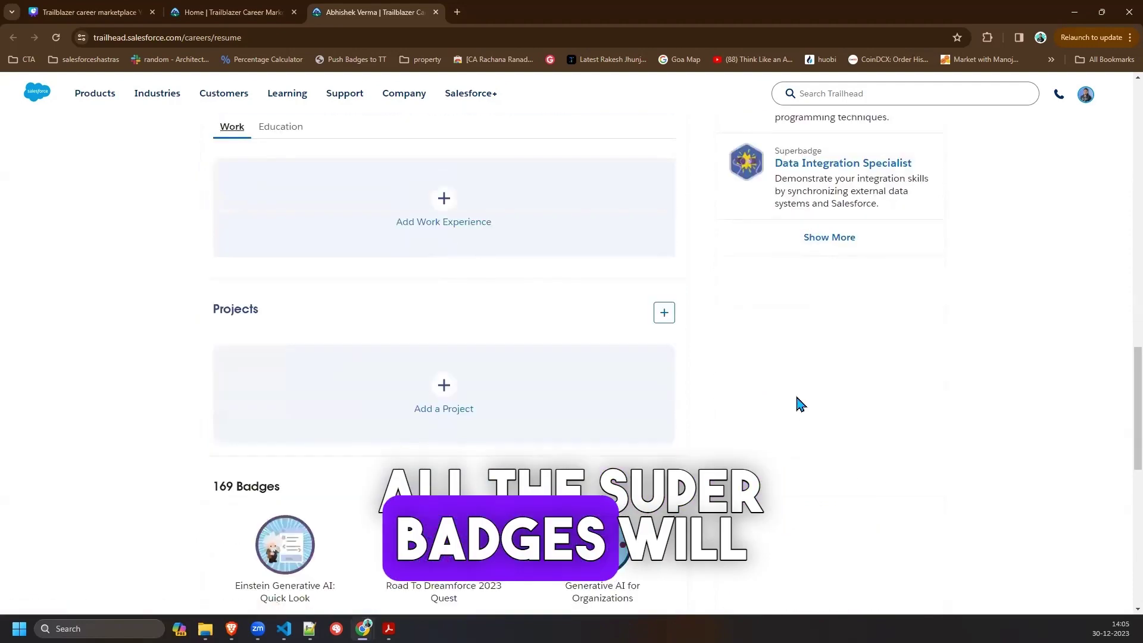
scroll(799, 404, up, 5)
scroll(831, 360, up, 3)
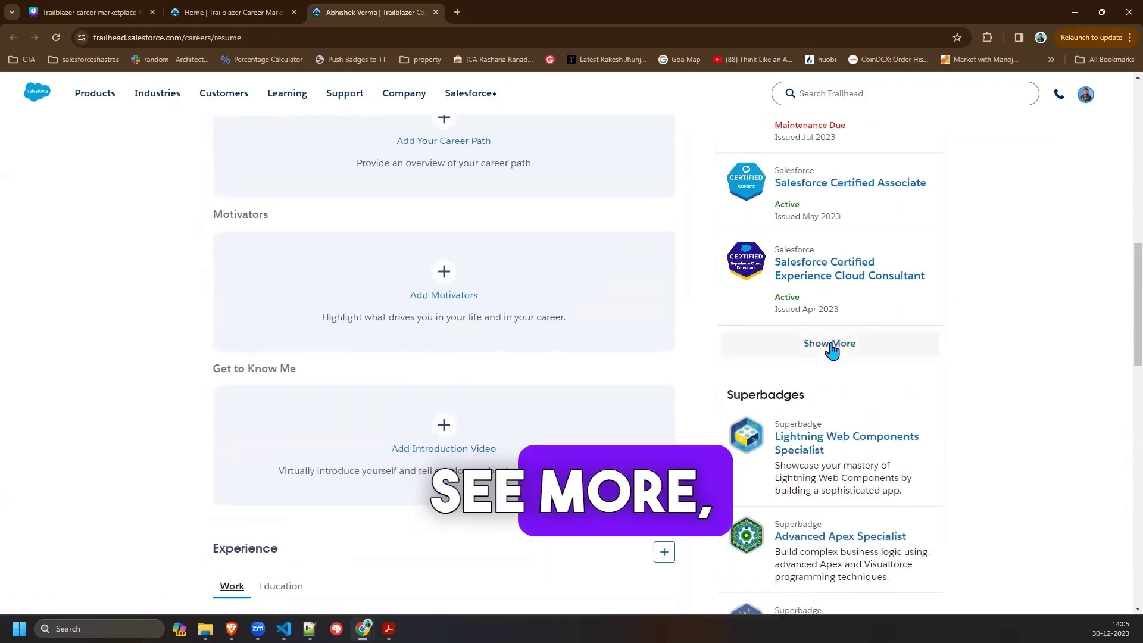
scroll(829, 351, up, 7)
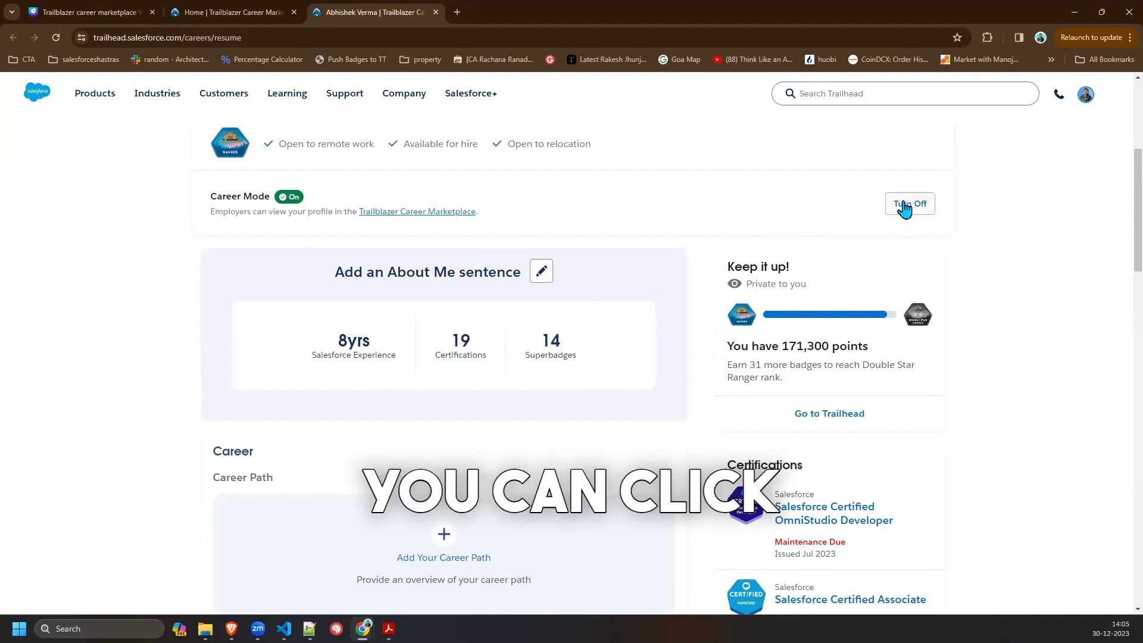
Step: Preview the resume as an employer, scroll through its 8yrs experience and badges, then exit
scroll(702, 255, up, 5)
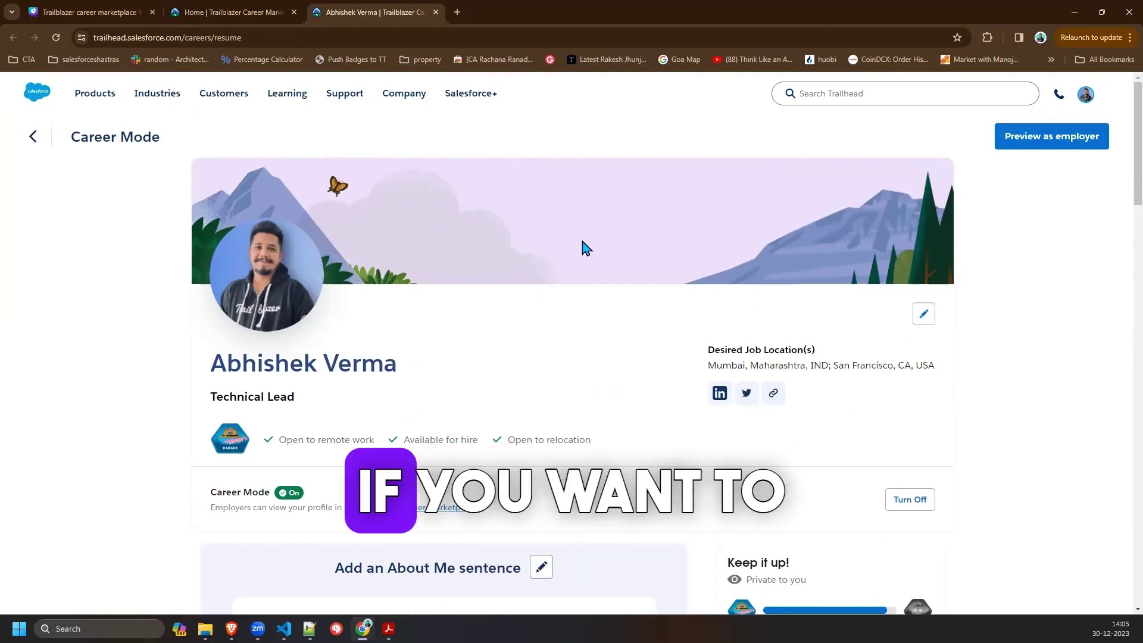
click(1020, 150)
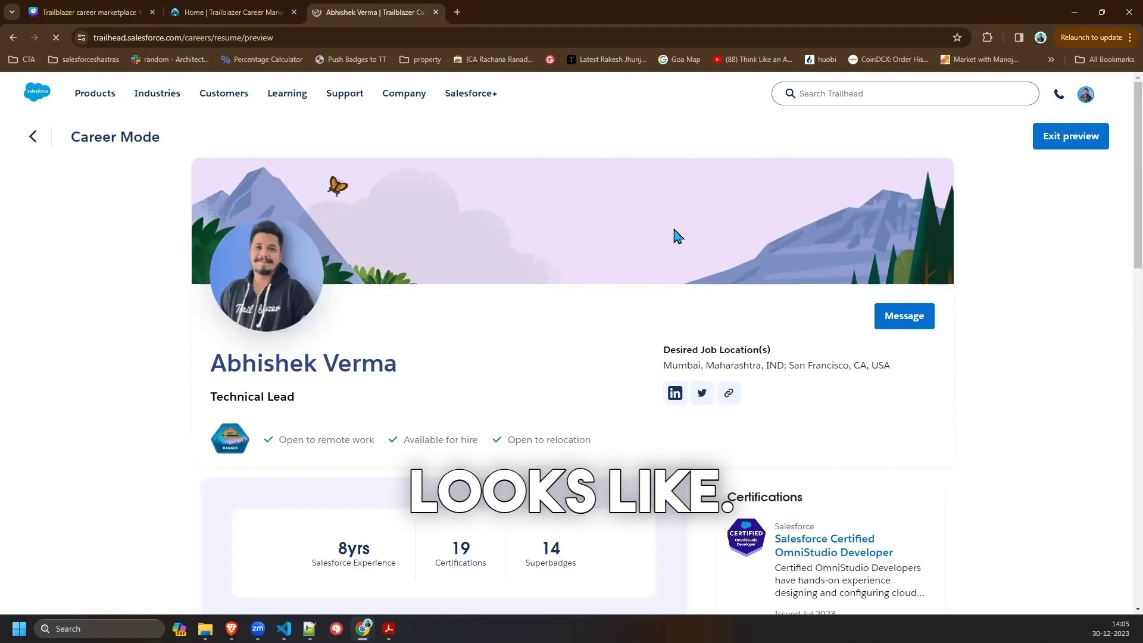
scroll(678, 236, down, 8)
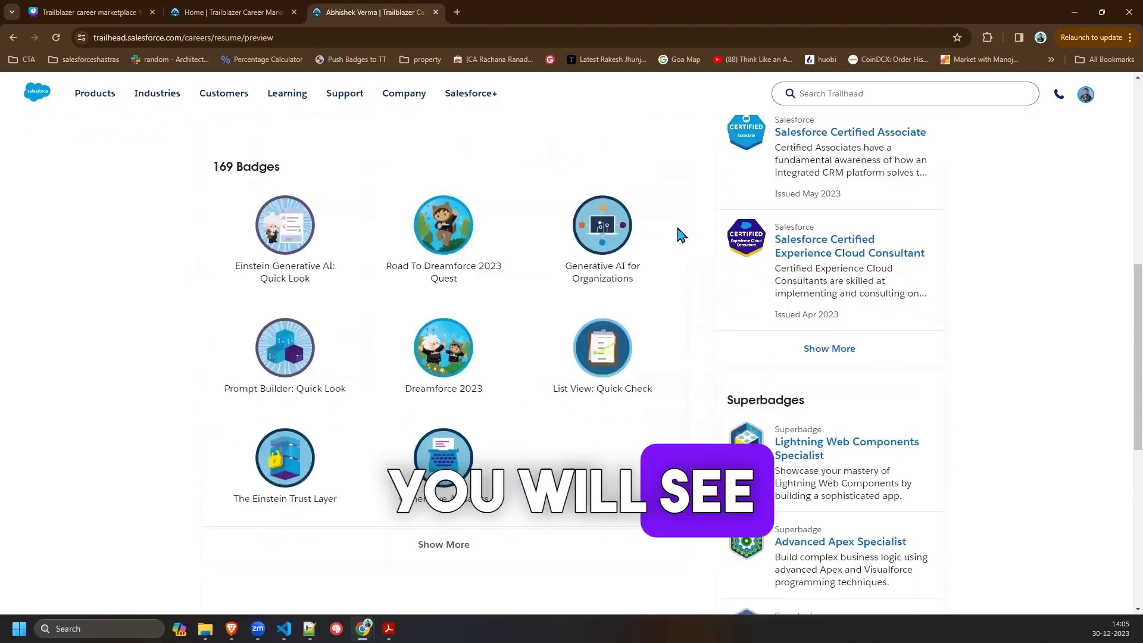
scroll(678, 236, down, 6)
scroll(678, 235, up, 9)
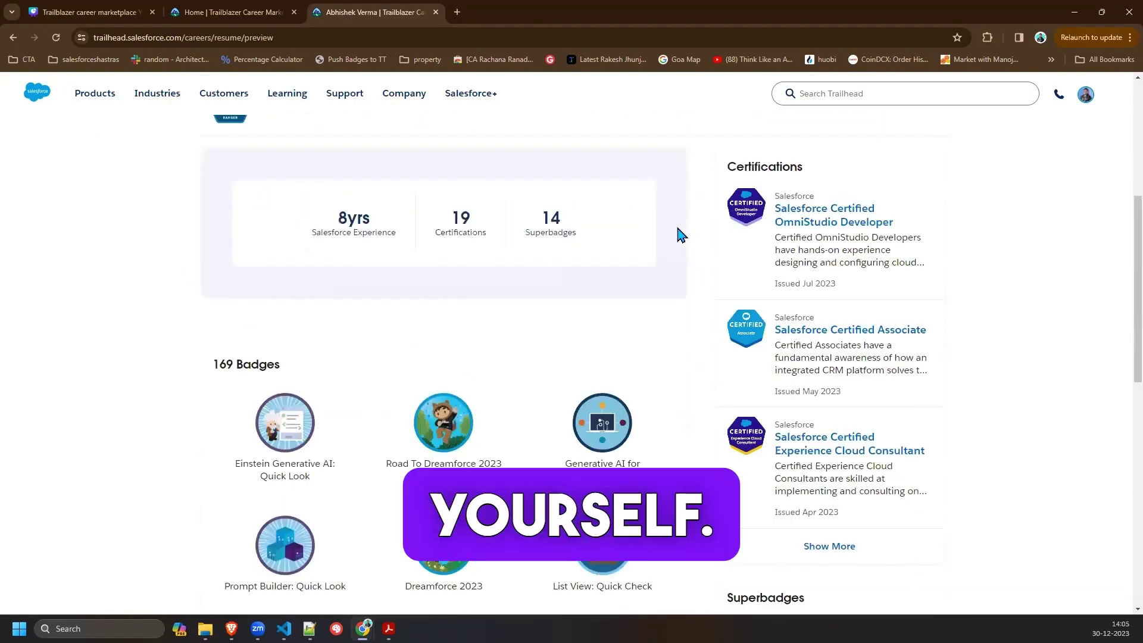
scroll(681, 236, up, 5)
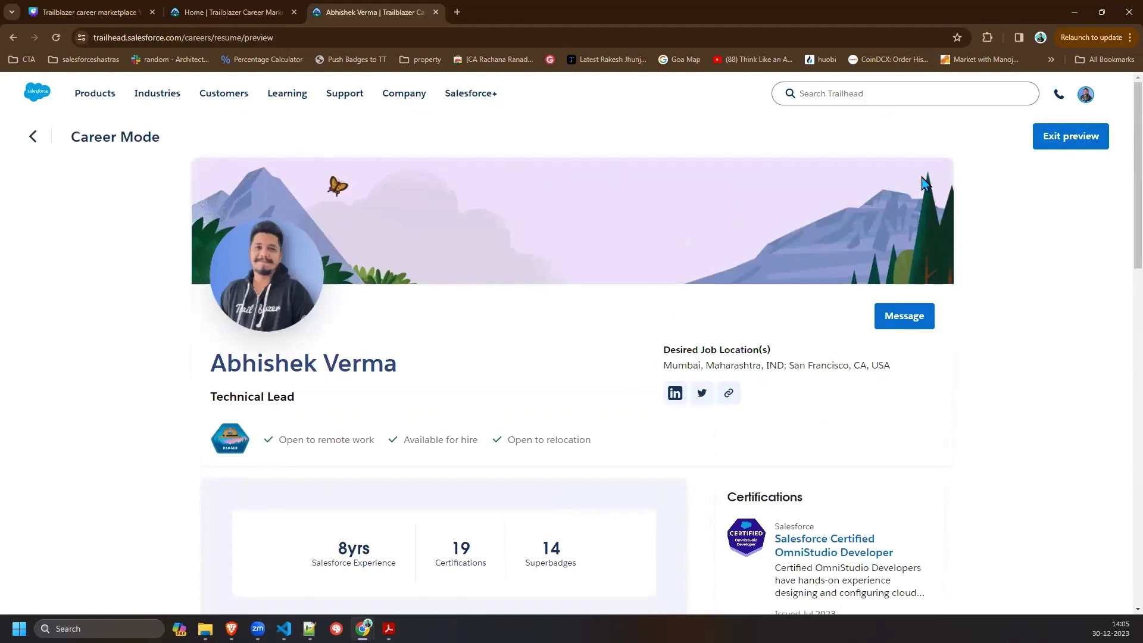
click(1048, 138)
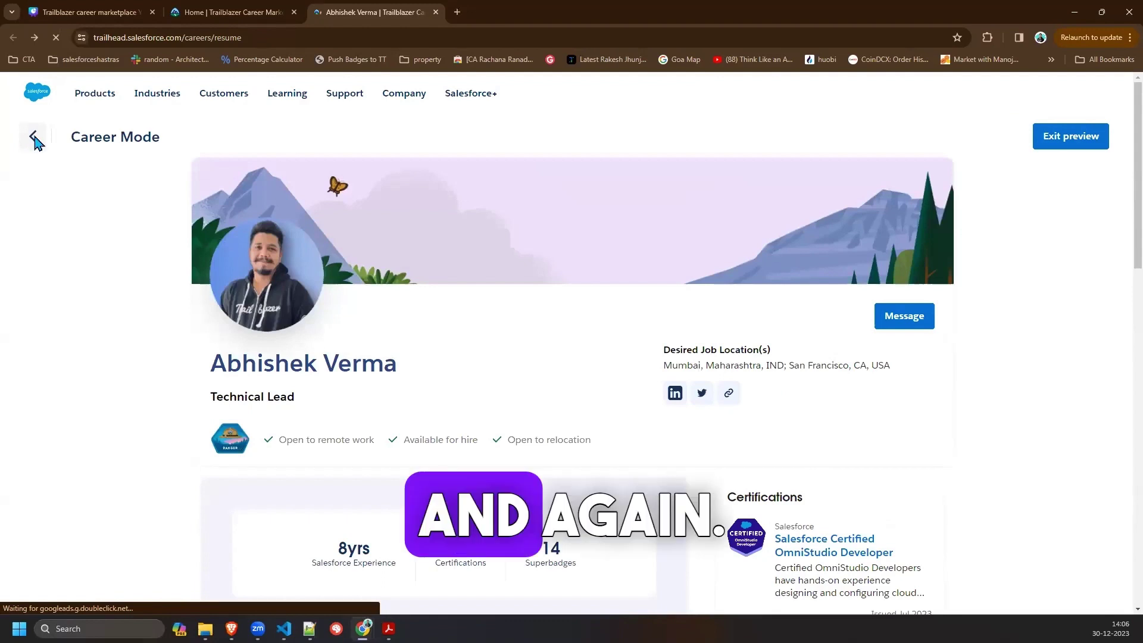
Step: Reload the Career Marketplace home page so it shows the profile photo and View Resume link
click(34, 138)
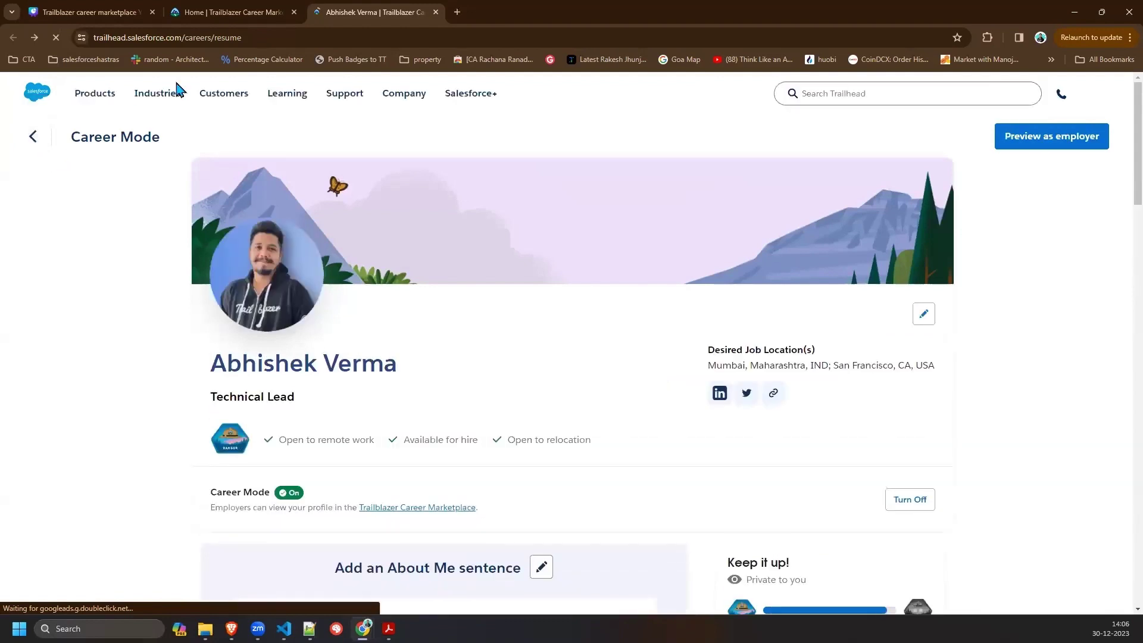
click(226, 17)
click(235, 37)
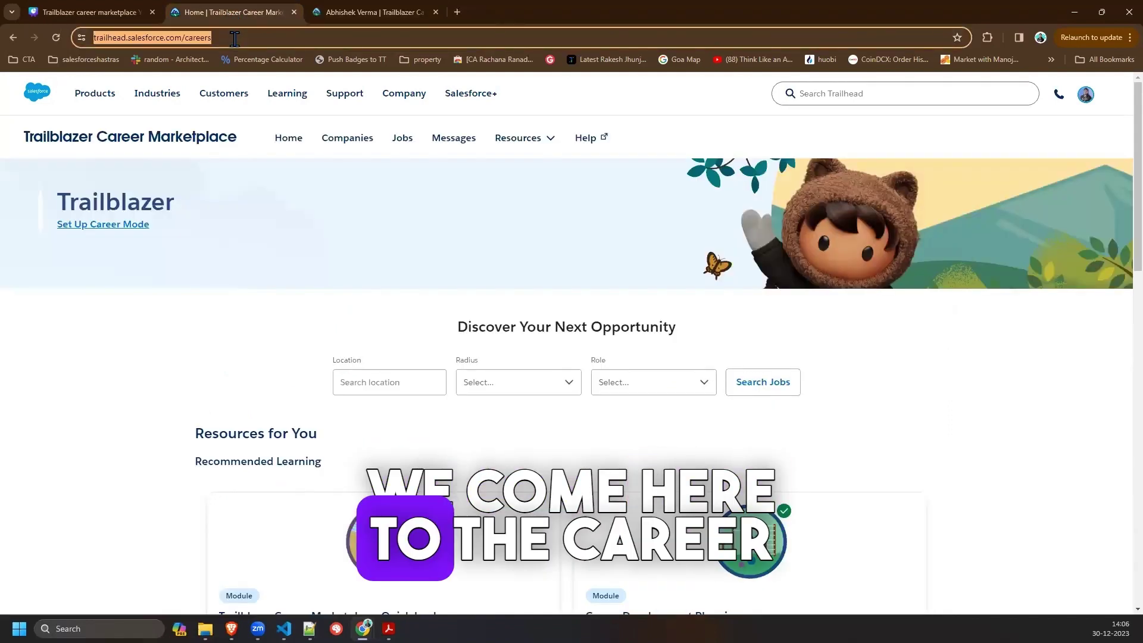
key(Return)
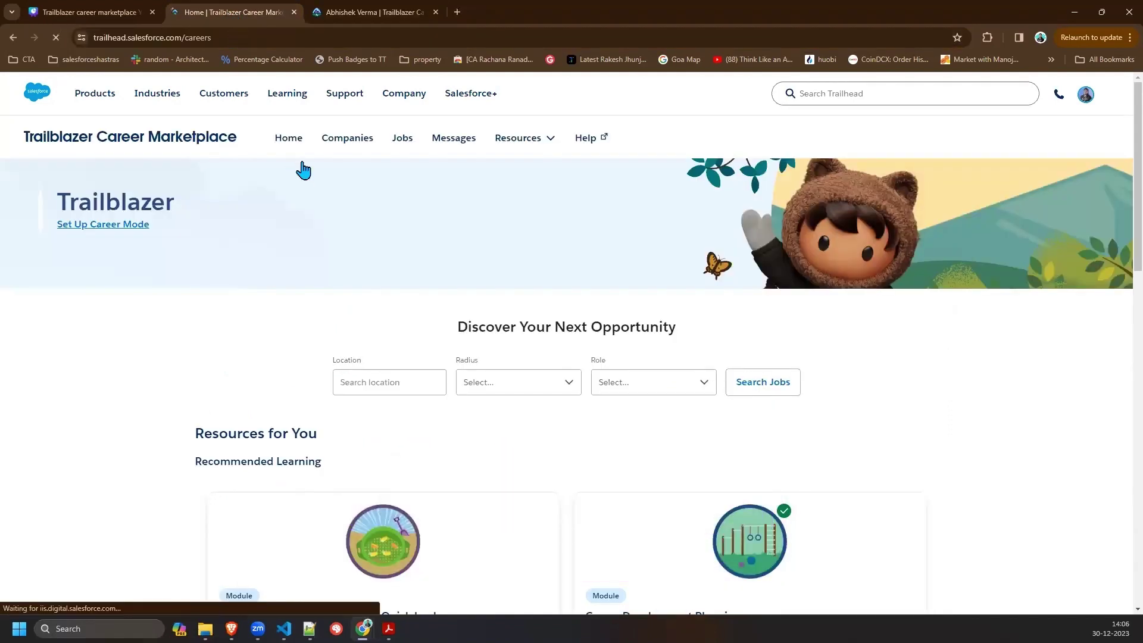
click(371, 5)
scroll(444, 349, down, 4)
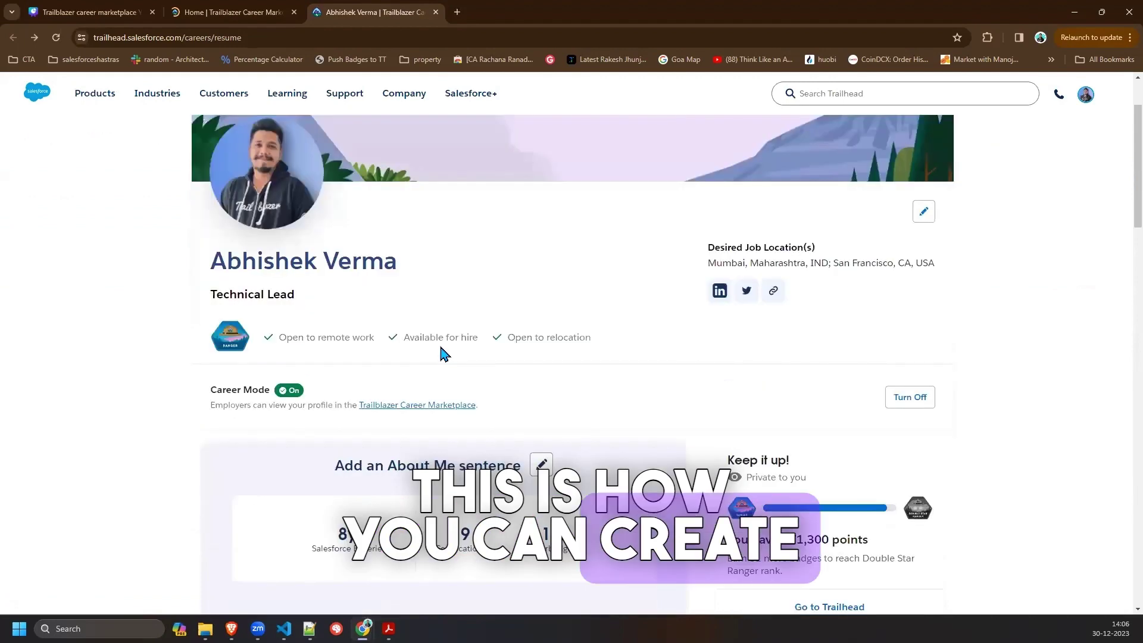
scroll(445, 347, down, 6)
click(232, 12)
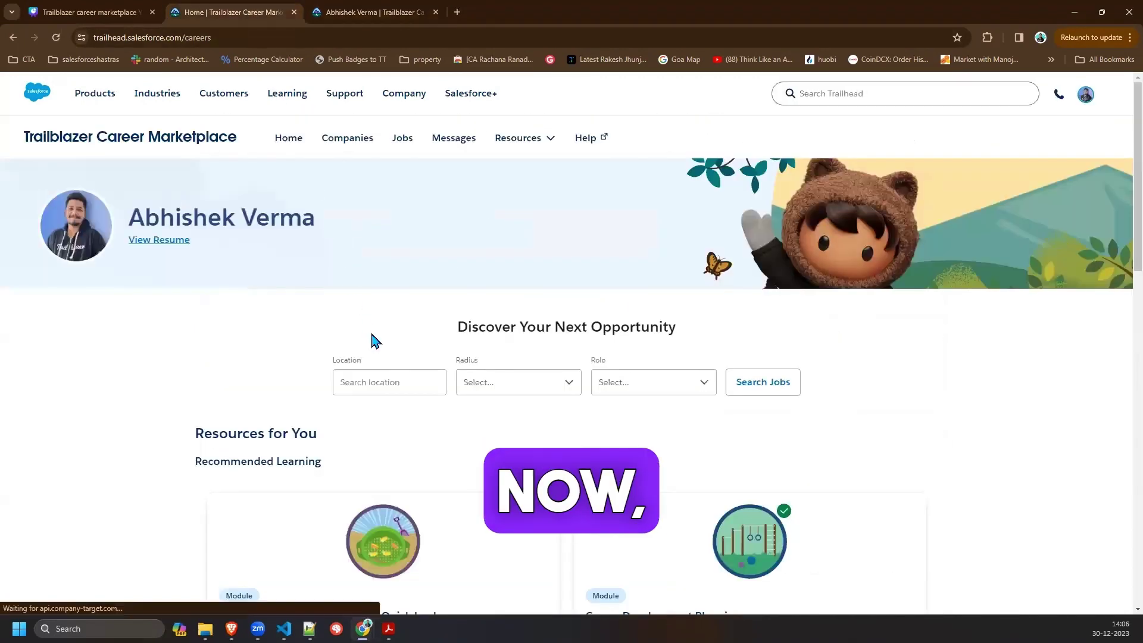
Step: Search for Architect job postings within a 100-mile radius of Mumbai
scroll(381, 288, down, 3)
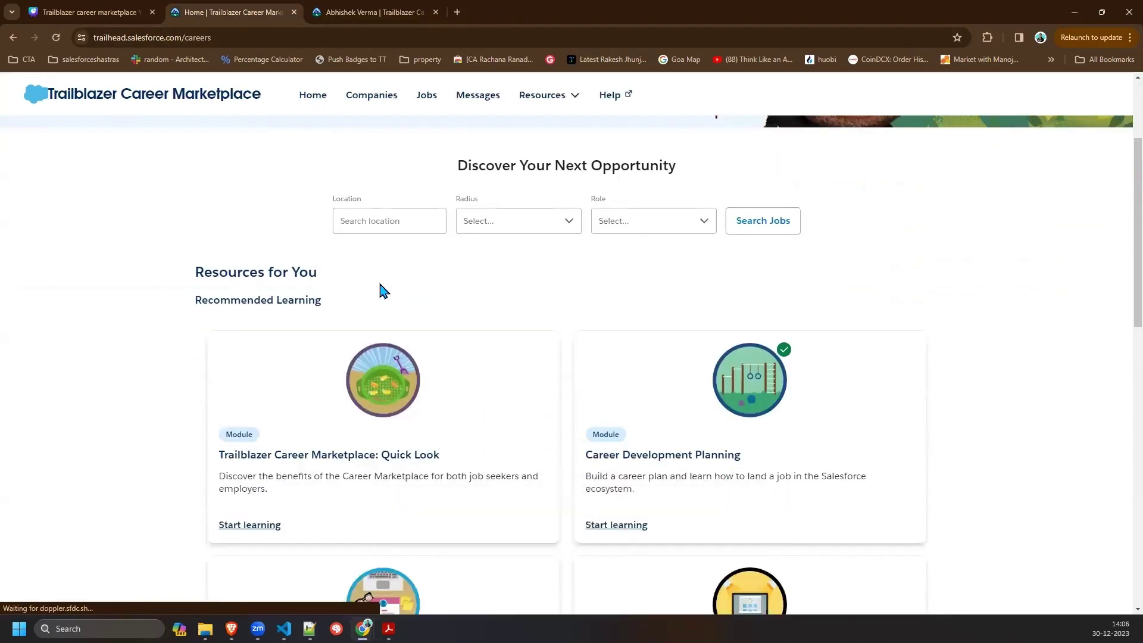
click(394, 222)
text(Mumbai)
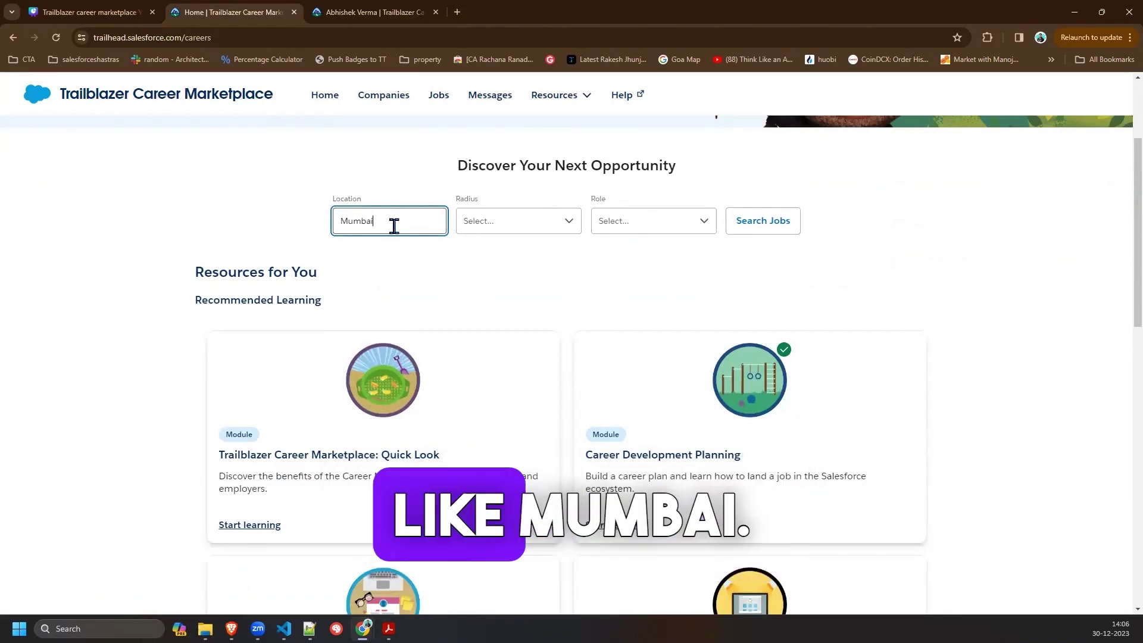
click(520, 225)
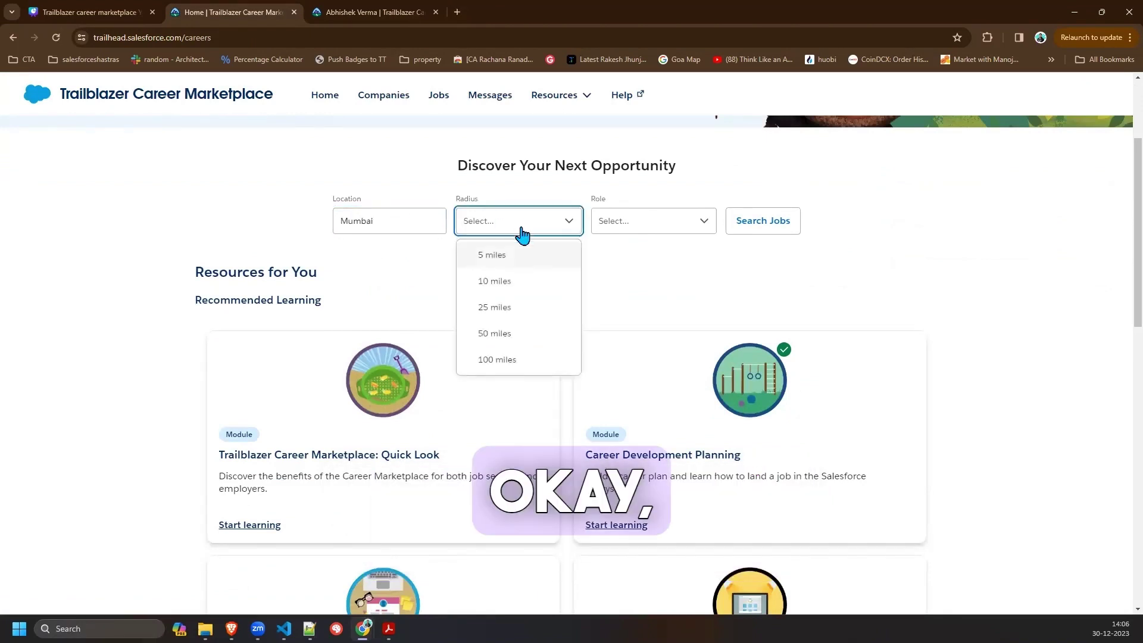
click(520, 361)
click(640, 221)
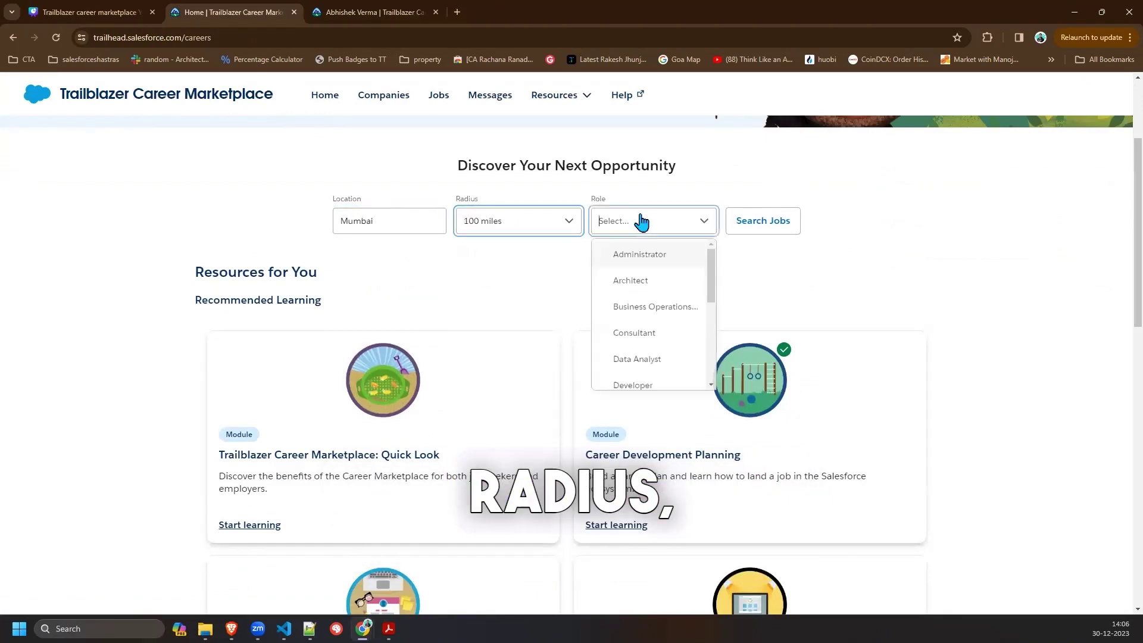
click(645, 281)
click(751, 229)
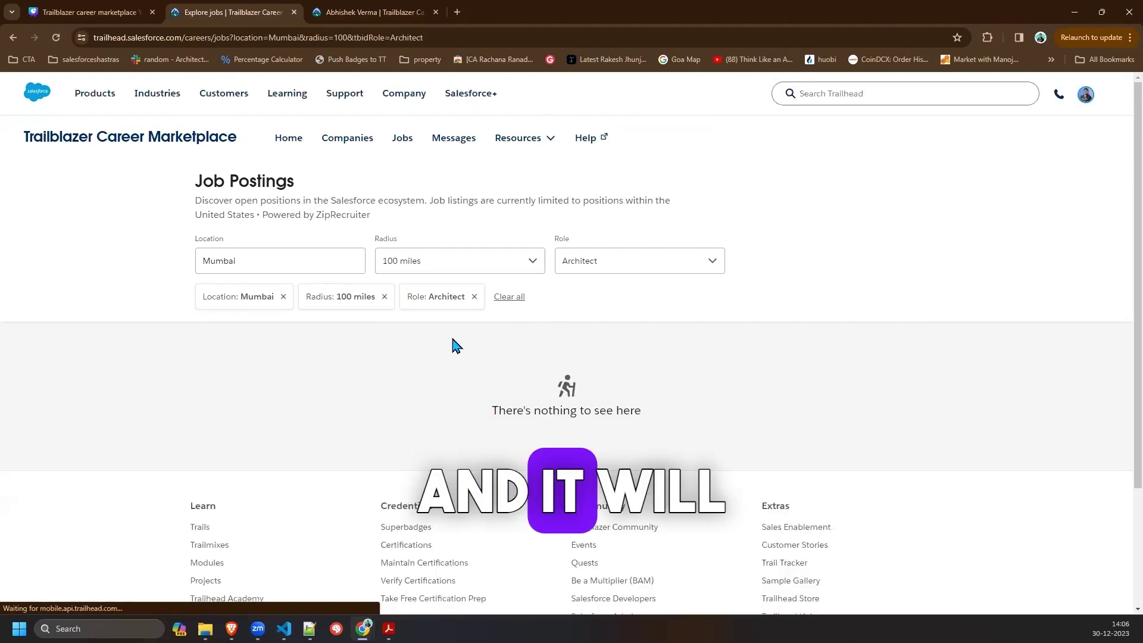
Step: Remove the Location: Mumbai and Radius: 100 miles filters, then browse the US Salesforce Architect postings
click(283, 297)
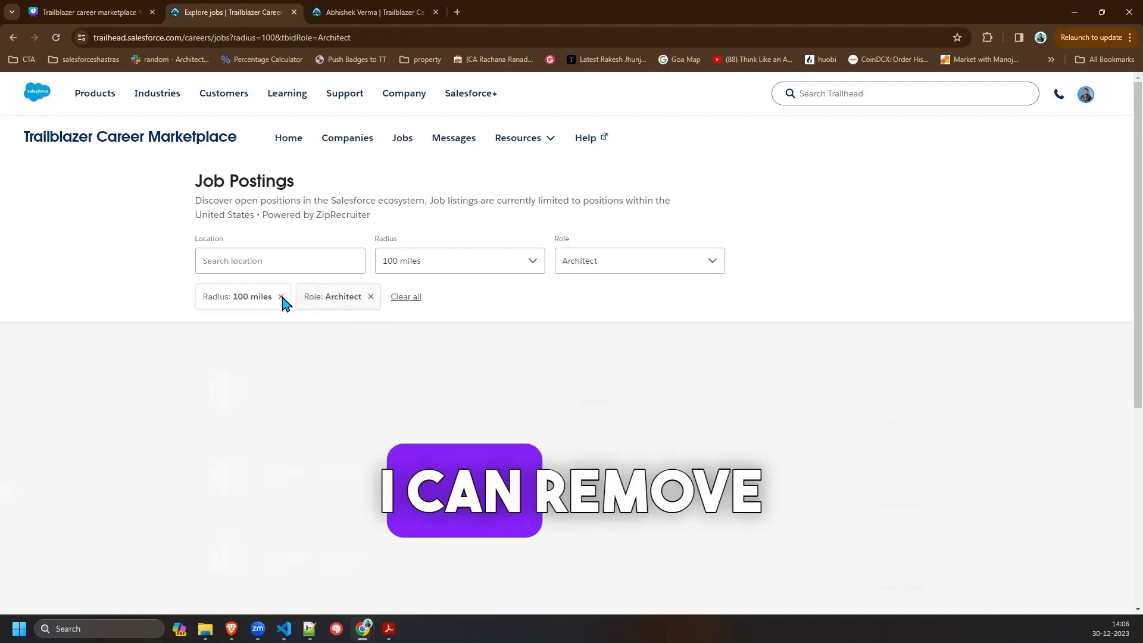
click(280, 296)
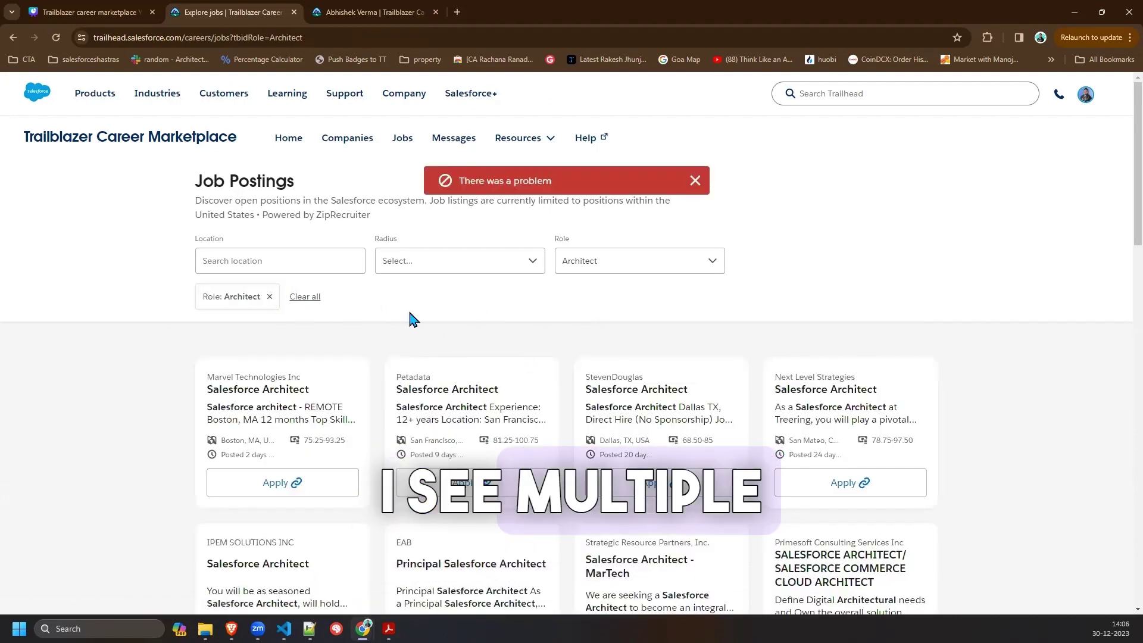
scroll(527, 329, down, 2)
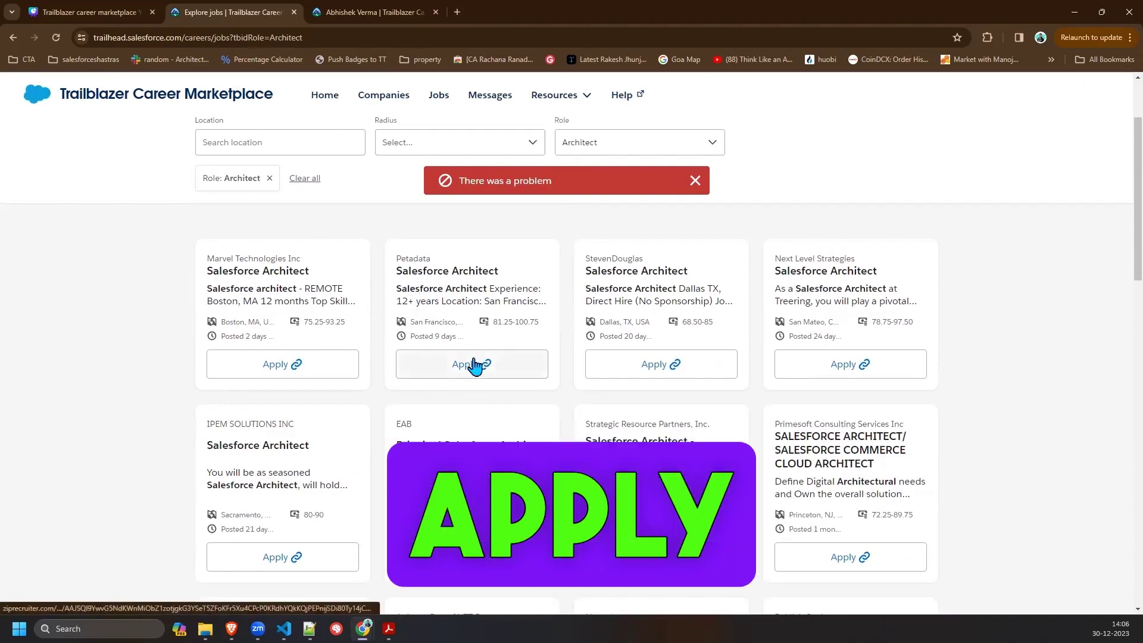
scroll(543, 364, down, 8)
scroll(544, 365, down, 1)
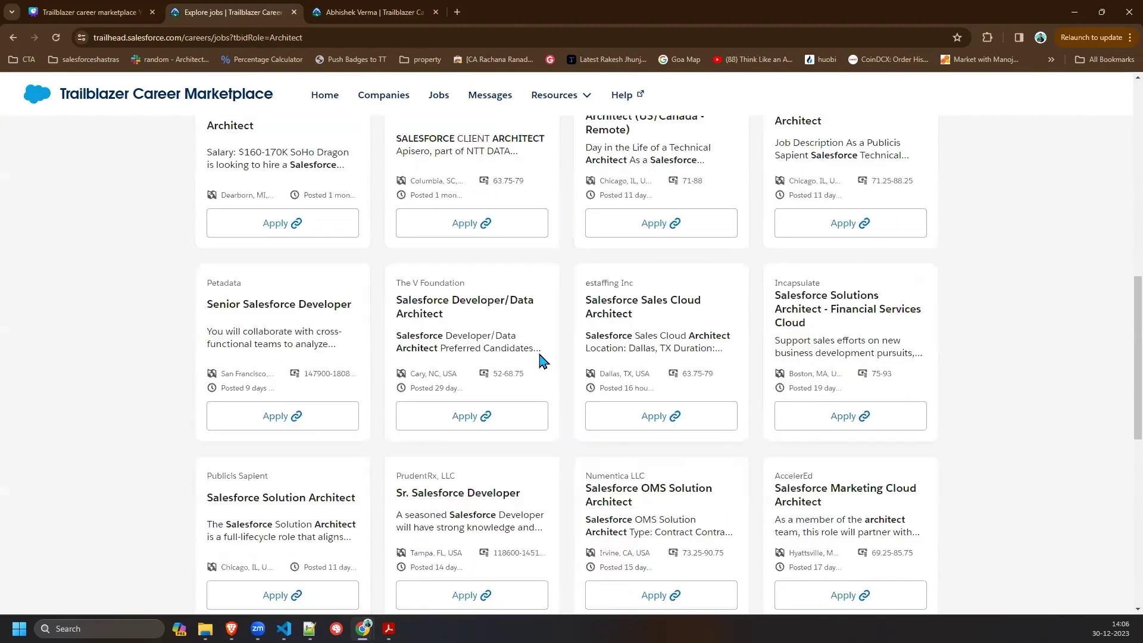
scroll(516, 349, down, 5)
scroll(515, 349, up, 13)
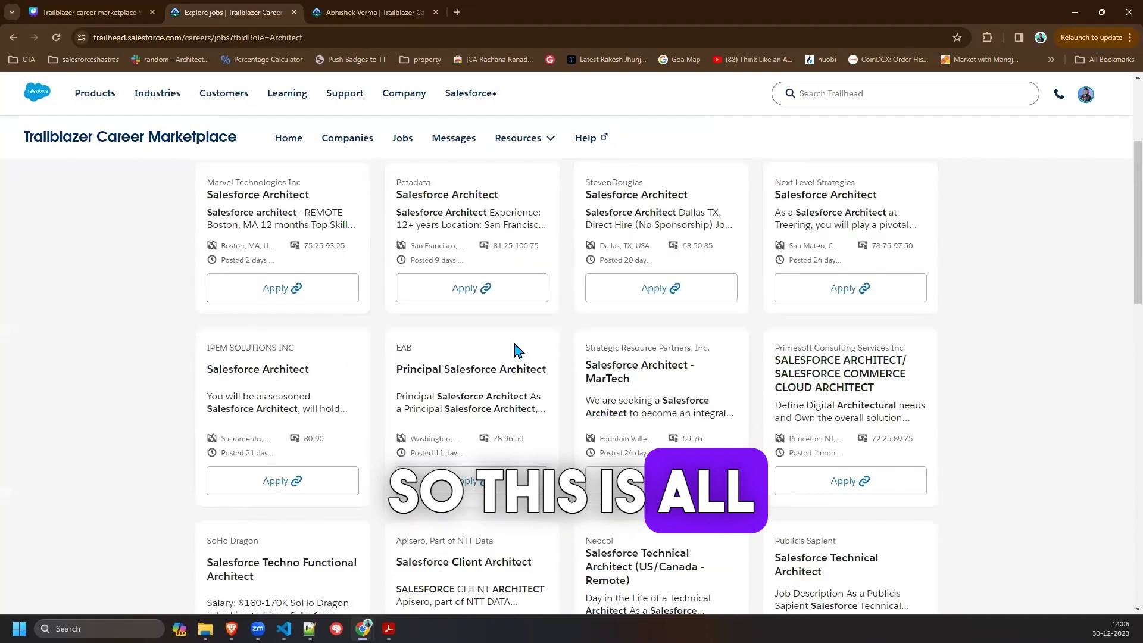
scroll(515, 349, up, 2)
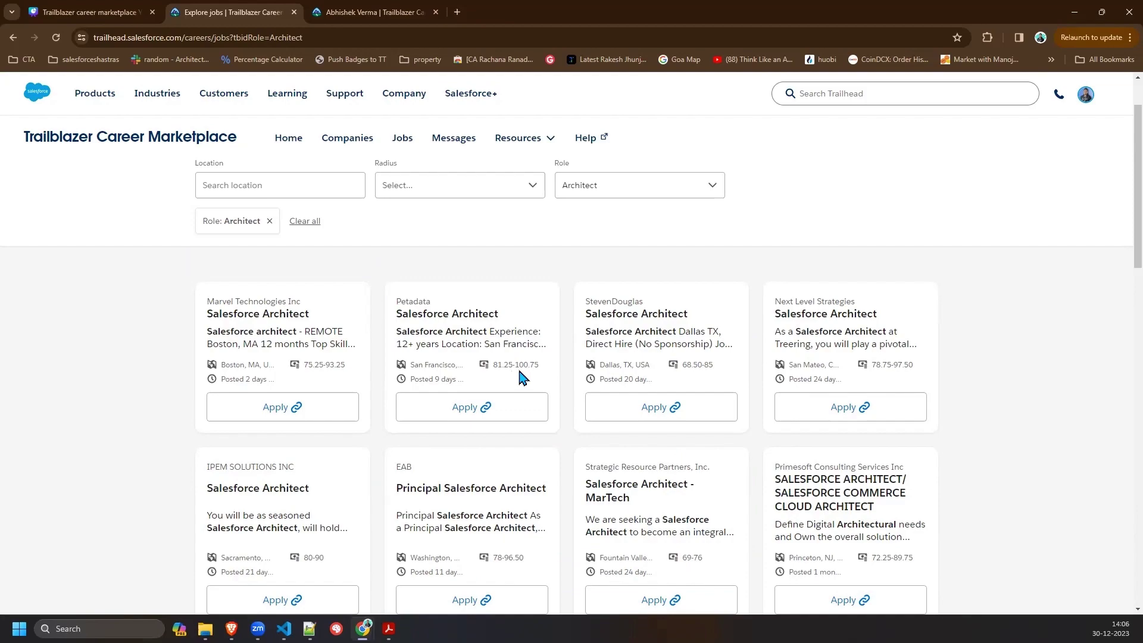
scroll(519, 376, down, 10)
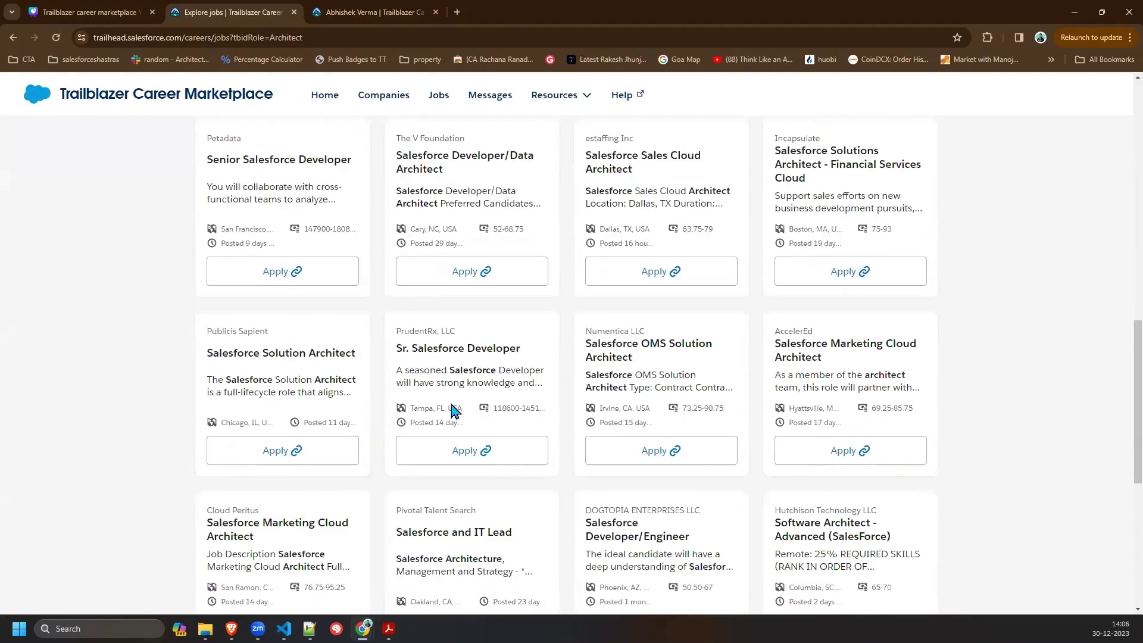